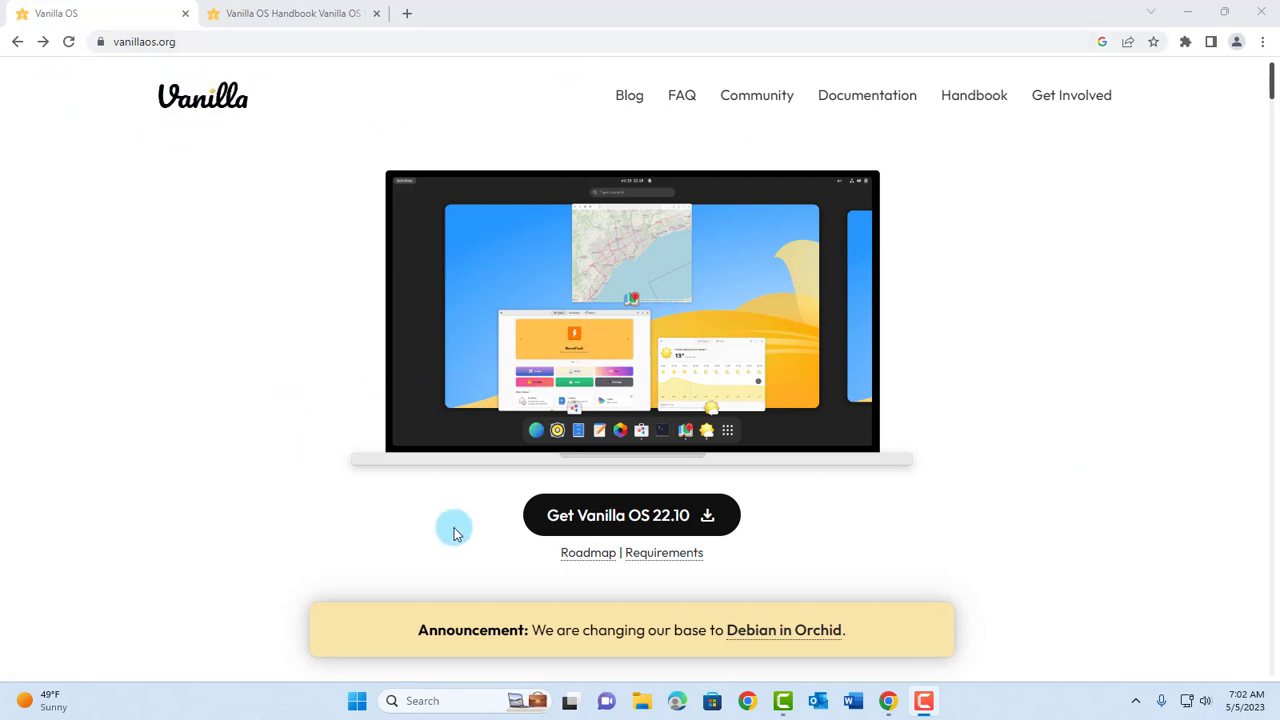
Open the latest Vanilla OS 22.10-r8 release on GitHub from vanillaos.org.
left_click(600, 520)
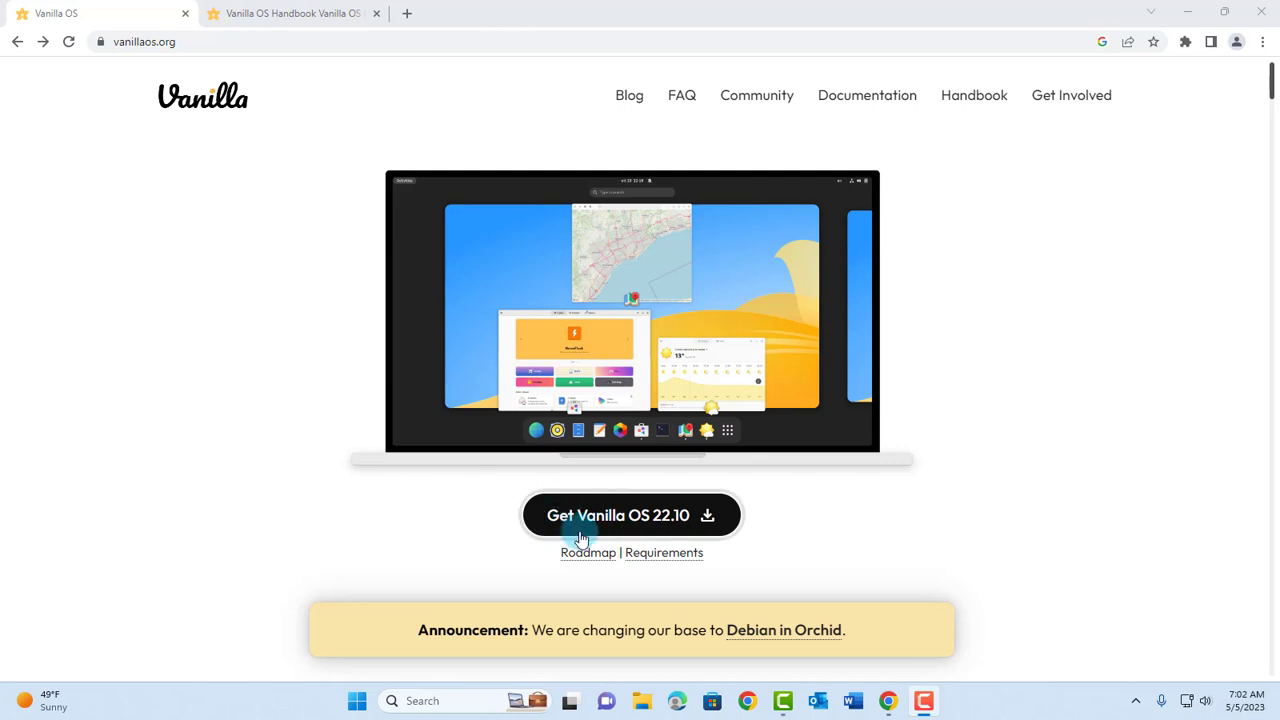
left_click(175, 42)
left_click(188, 75)
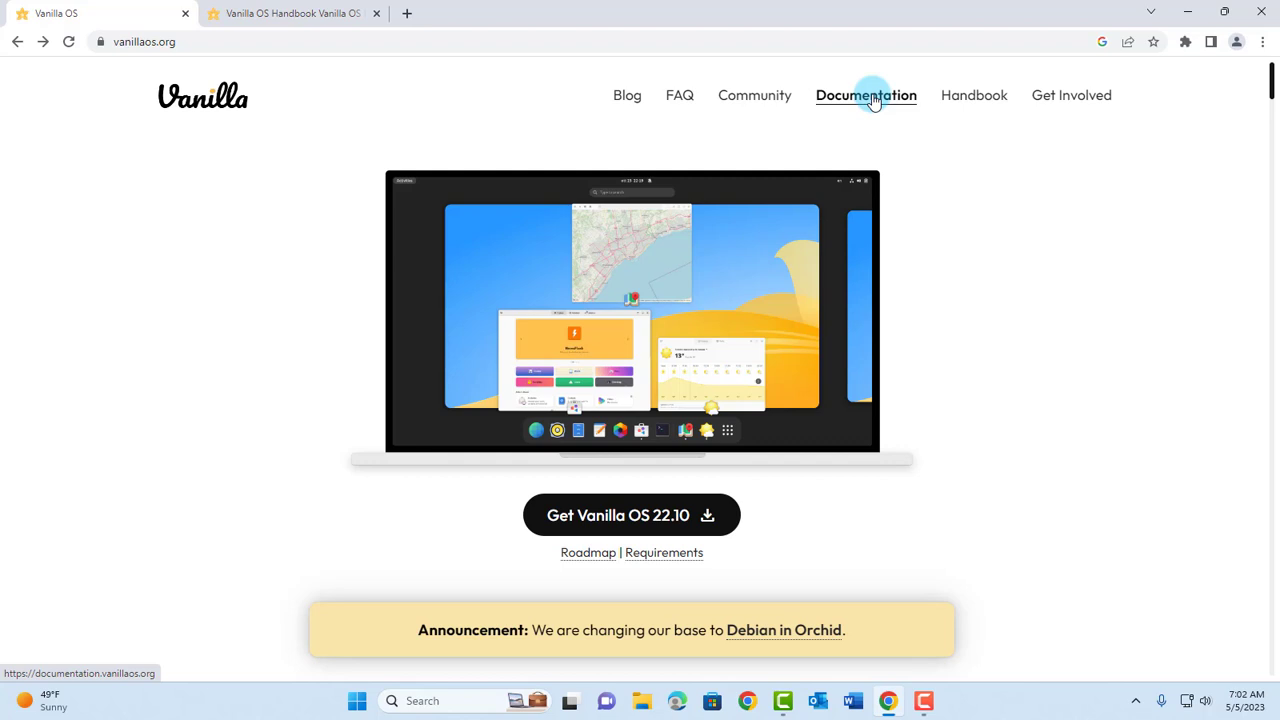
left_click(637, 519)
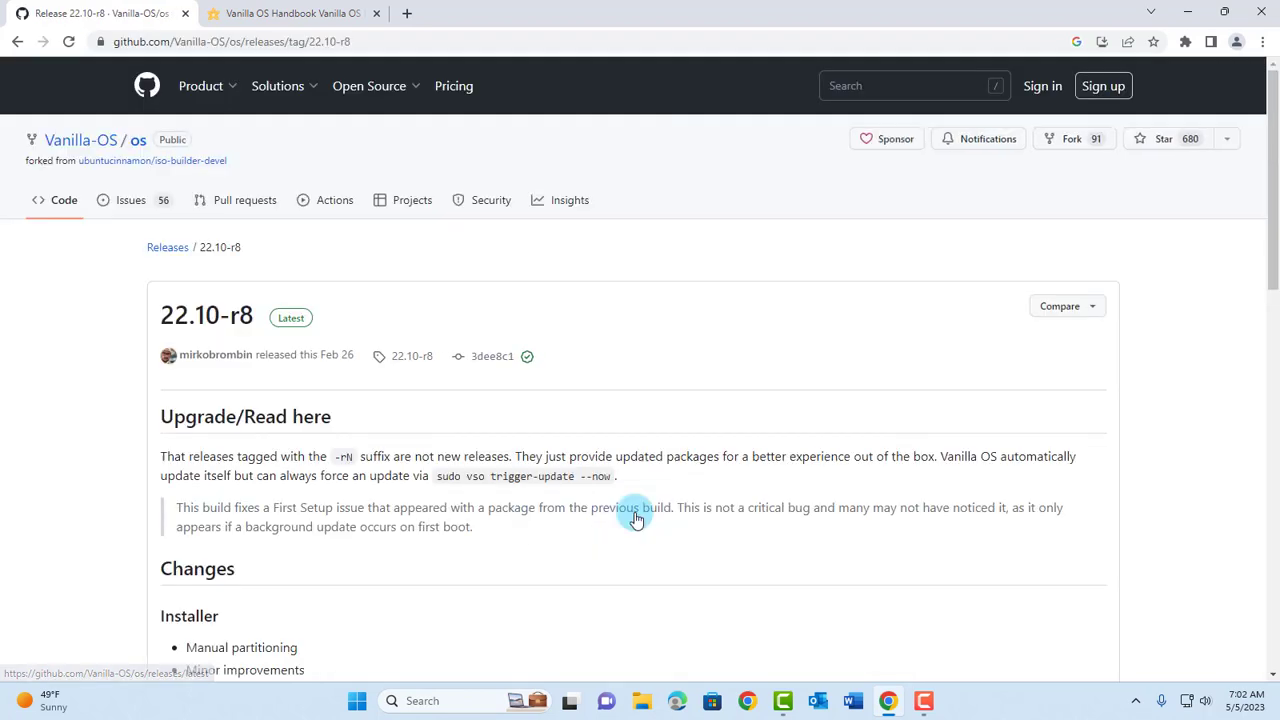
Download the VanillaOS-22.10-all.20230226.iso image from the release's Assets list.
key("ctrl+l")
scroll(435, 405, "down", 9)
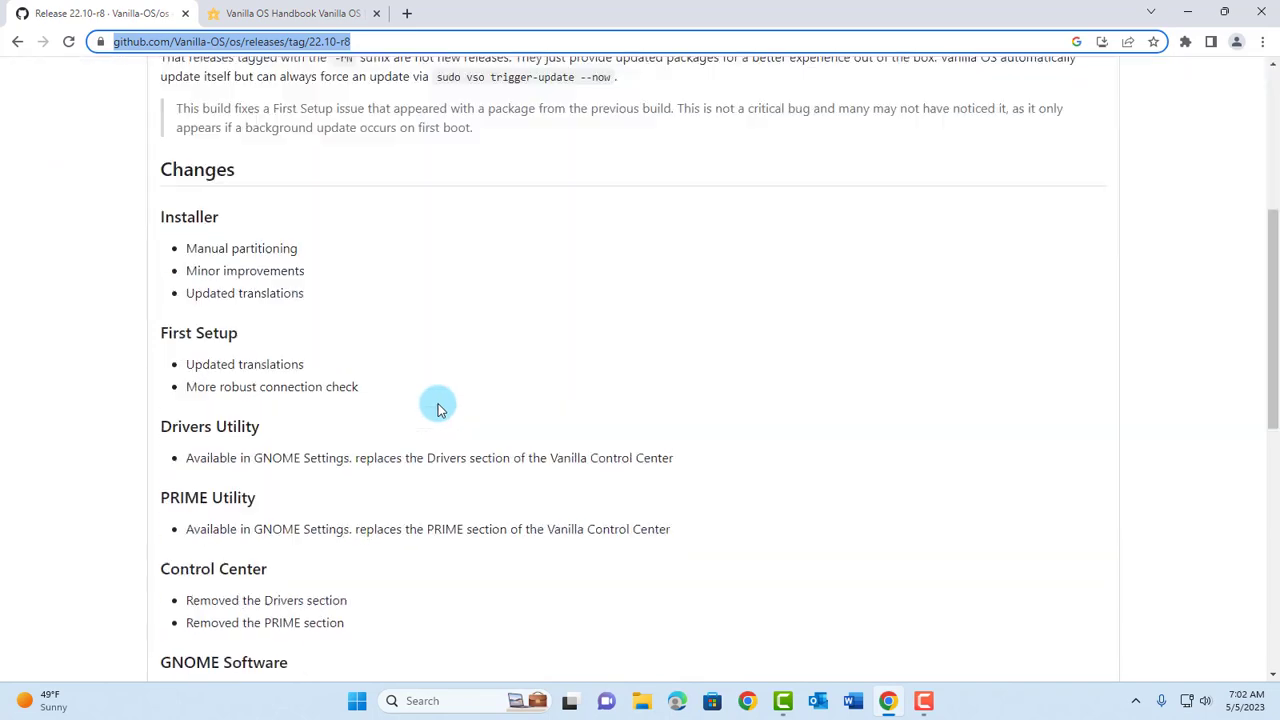
scroll(437, 402, "down", 3)
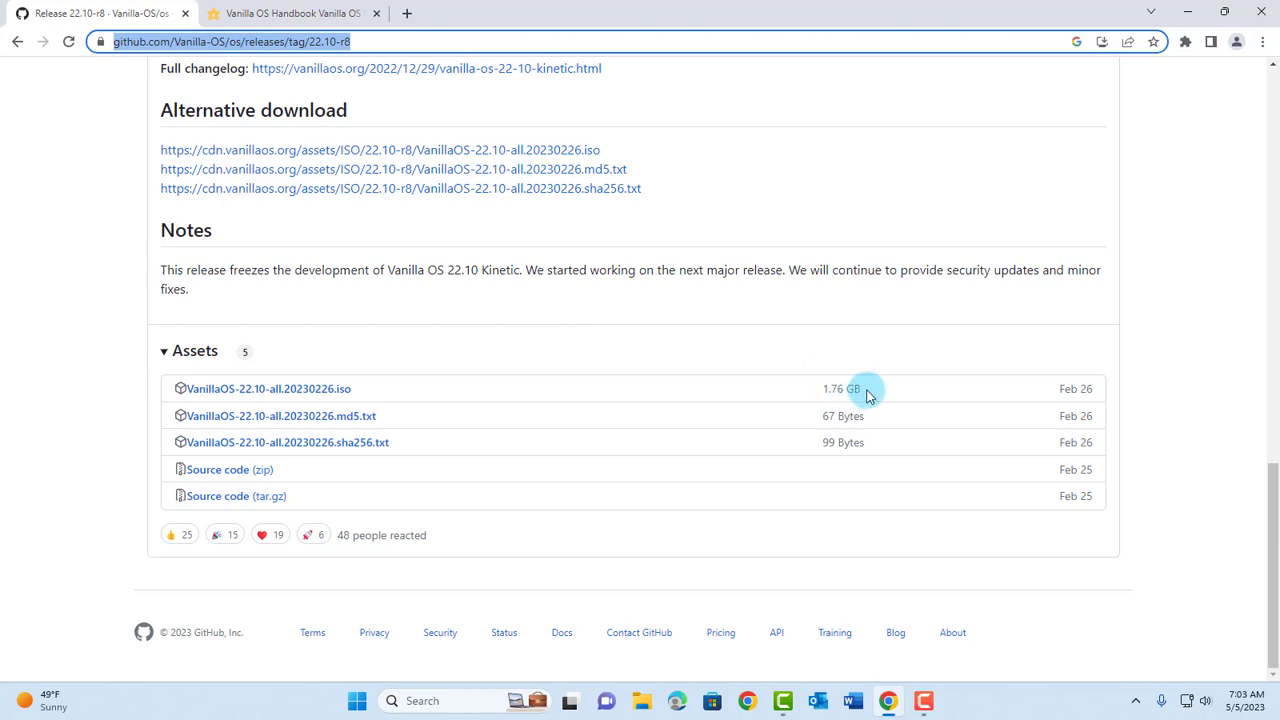
left_click(277, 388)
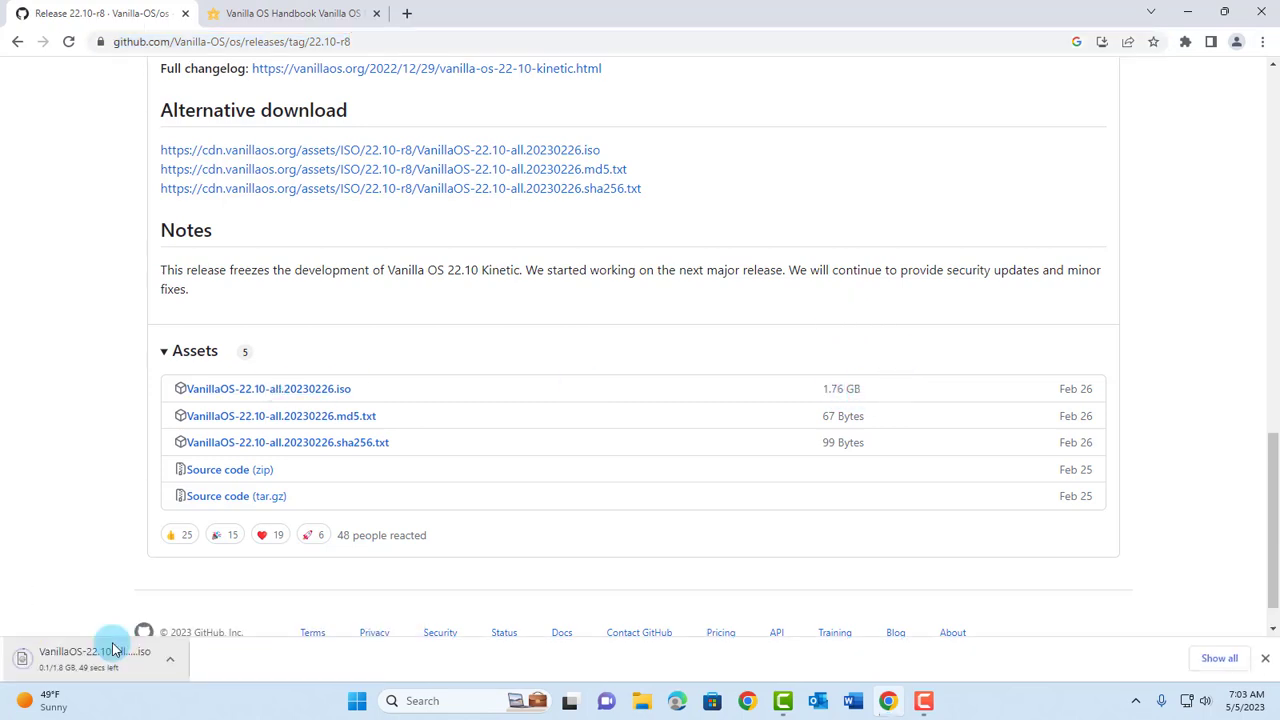
In the Handbook tab, highlight the 8GB RAM and Secure Boot requirements, then read on to the bootable USB section.
key("ctrl+Tab")
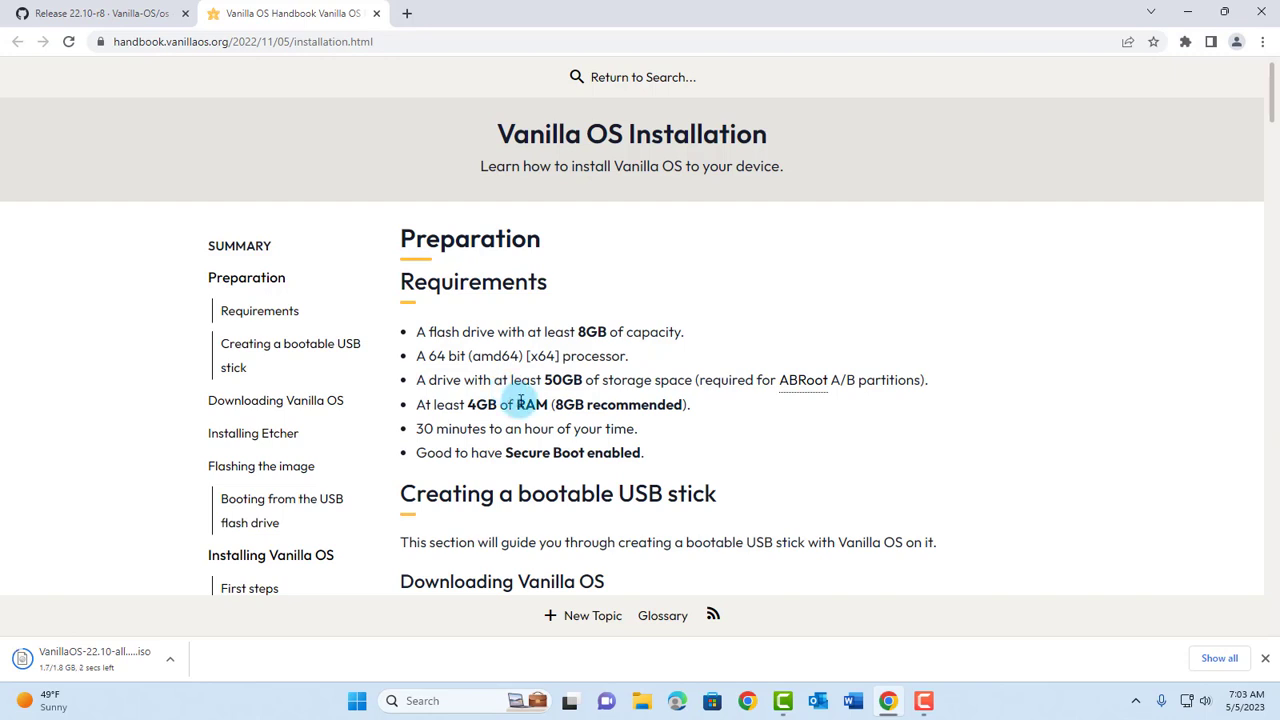
left_click_drag(690, 404, 548, 408)
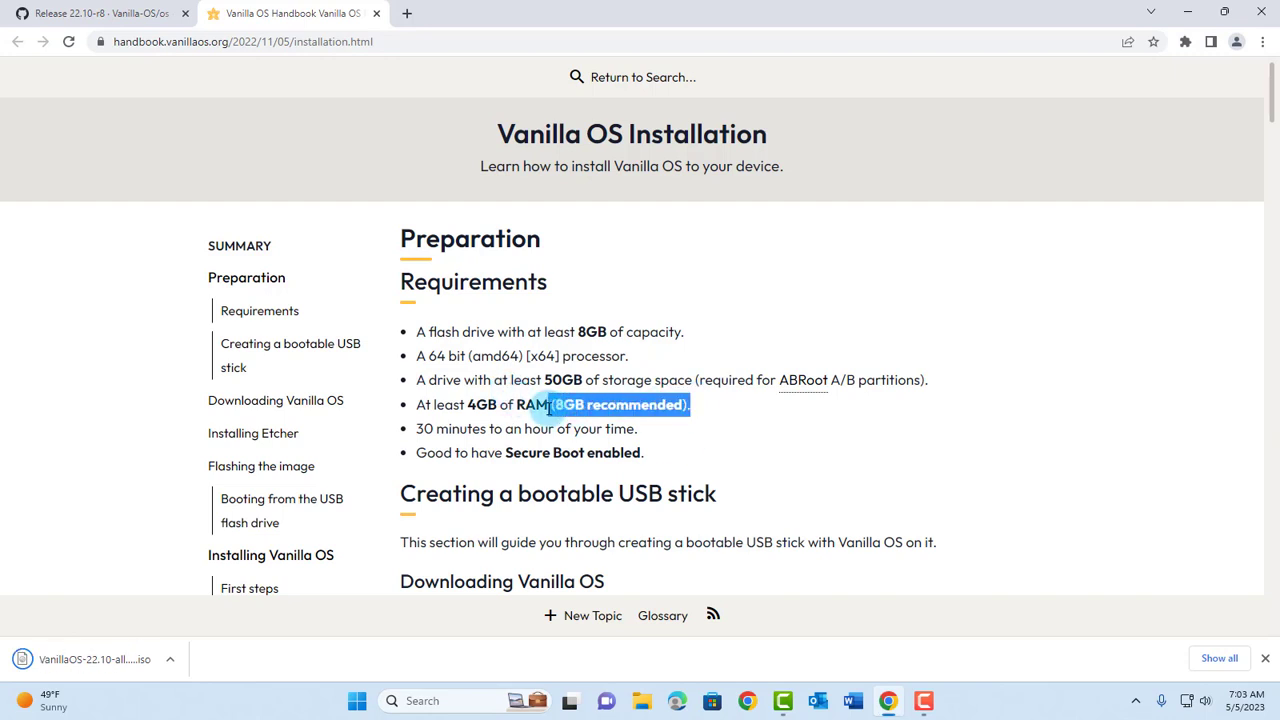
left_click_drag(641, 452, 416, 452)
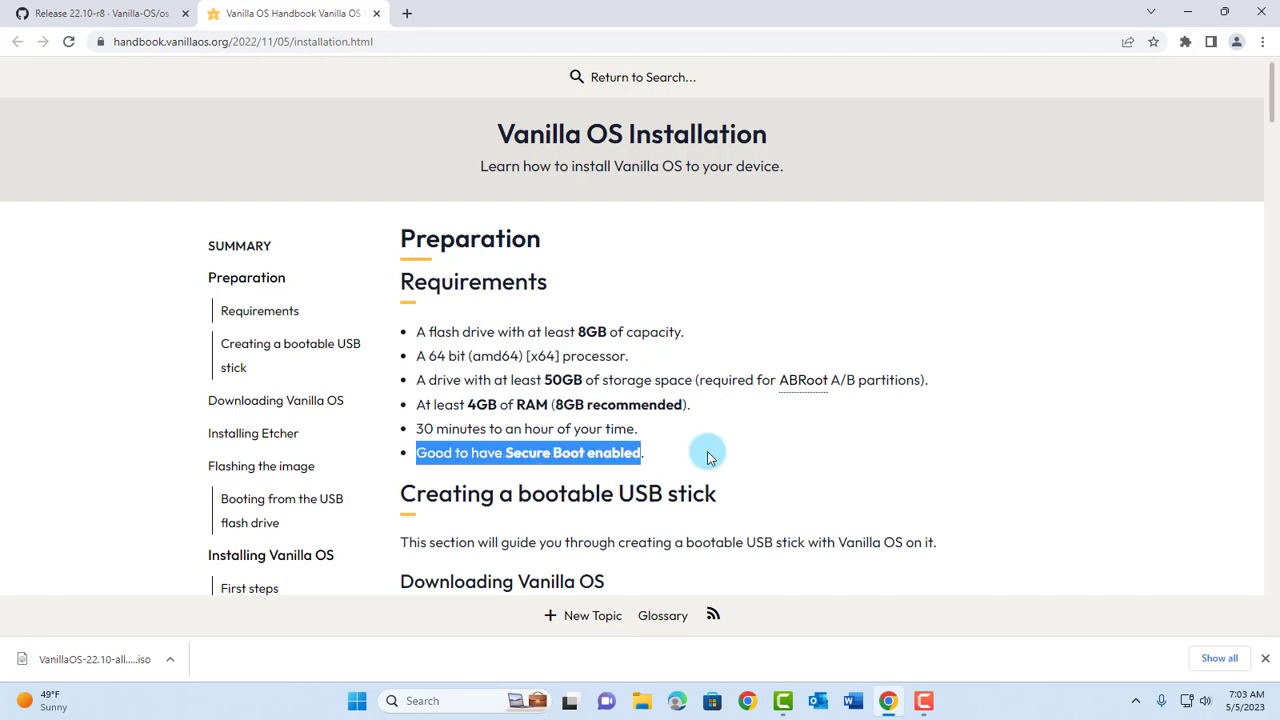
scroll(708, 457, "down", 3)
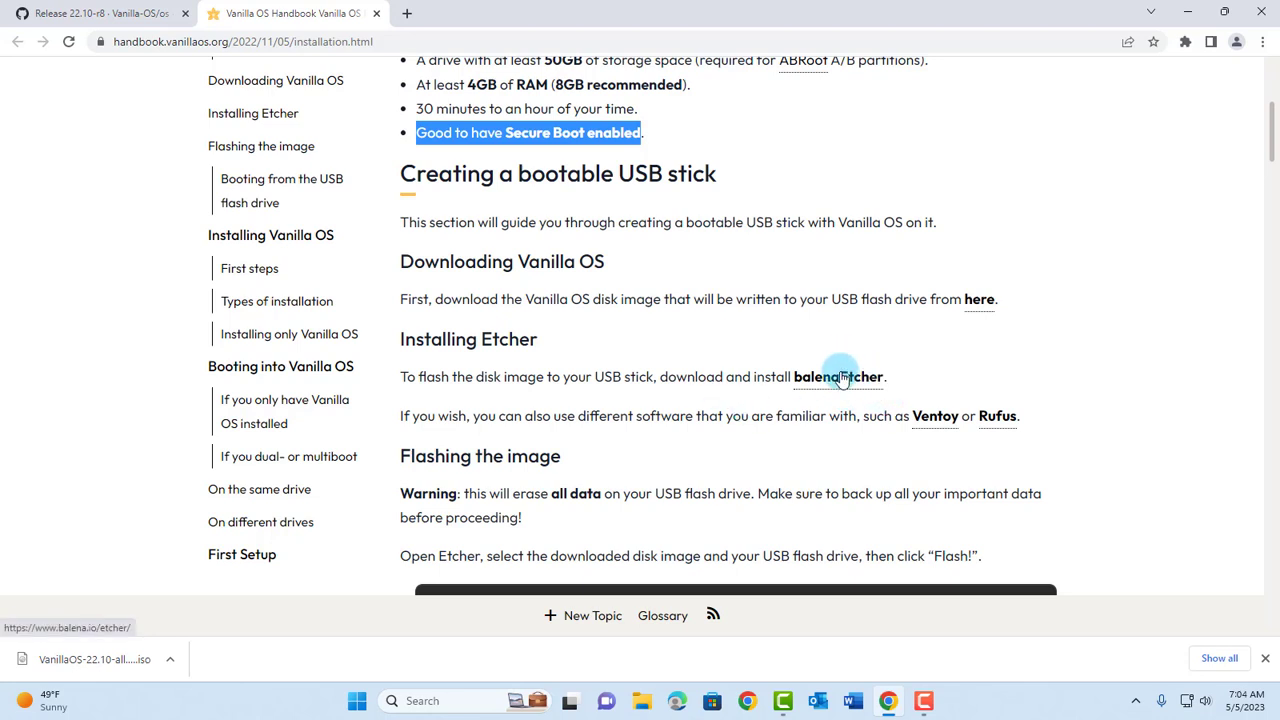
Download the Etcher for Windows installer from the balenaEtcher download page.
left_click(810, 377)
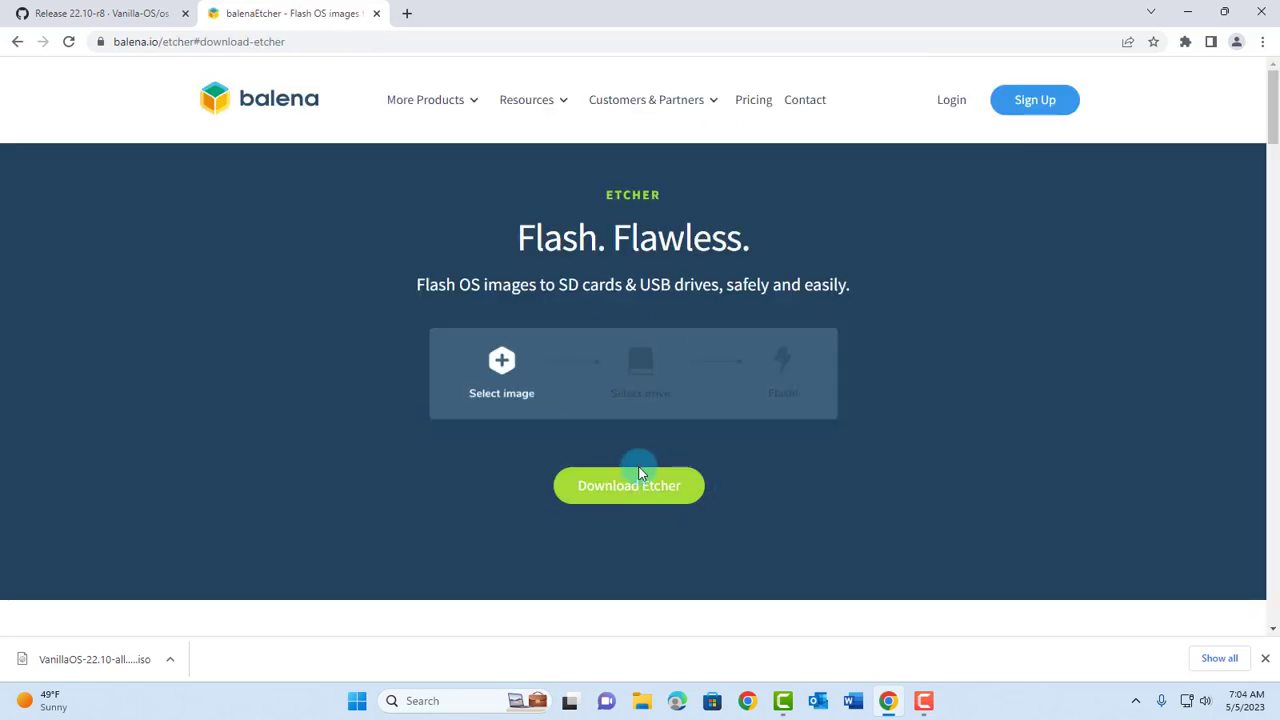
left_click(845, 418)
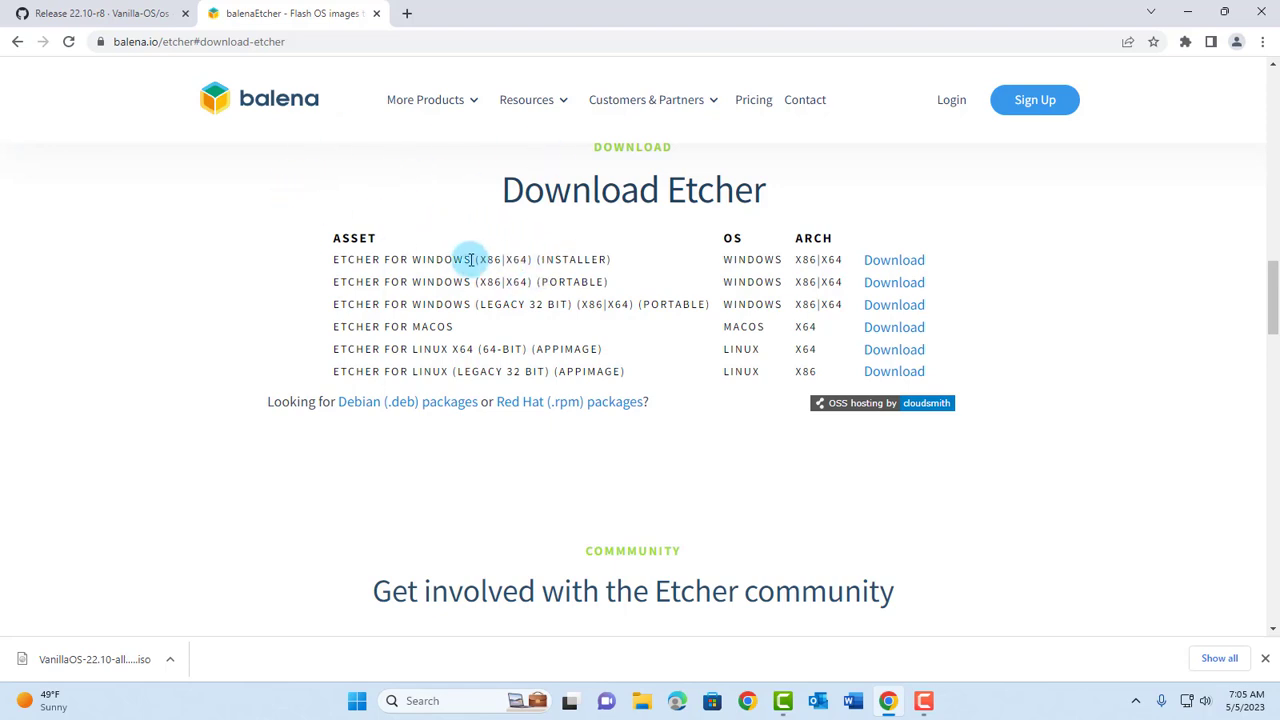
left_click_drag(604, 258, 537, 258)
left_click(910, 262)
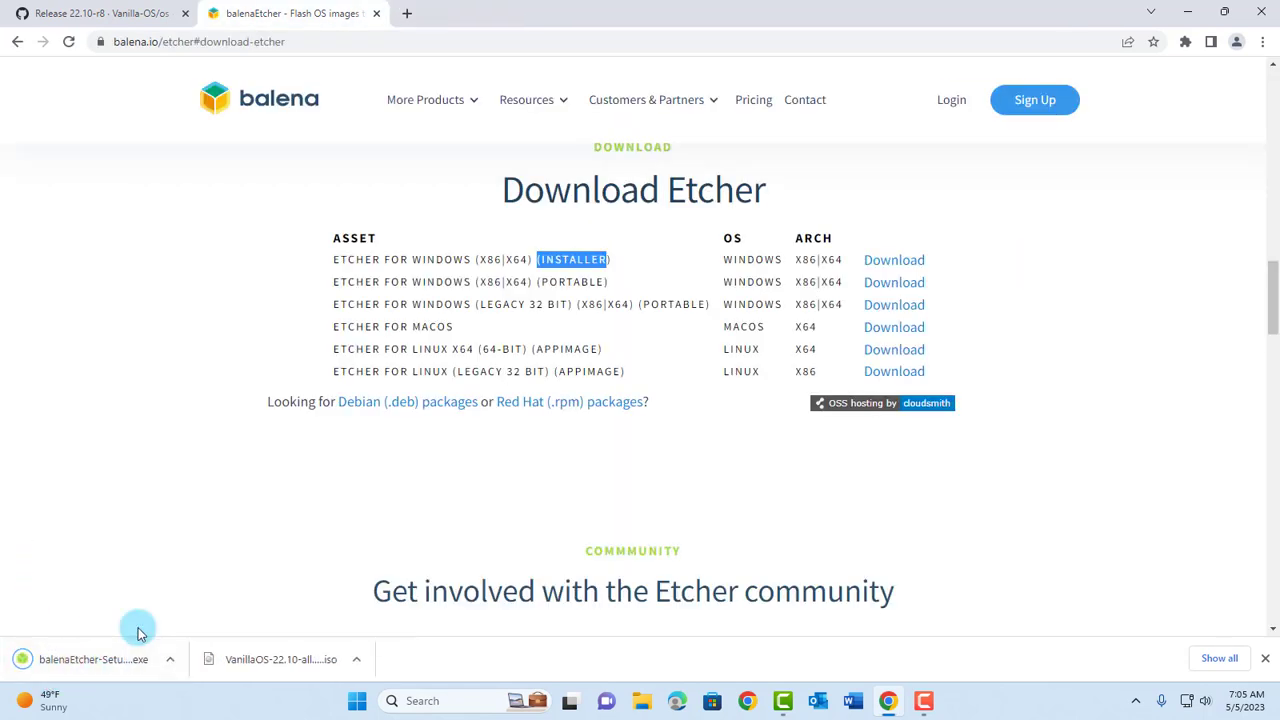
Run the downloaded balenaEtcher setup and accept the licence agreement.
left_click(170, 659)
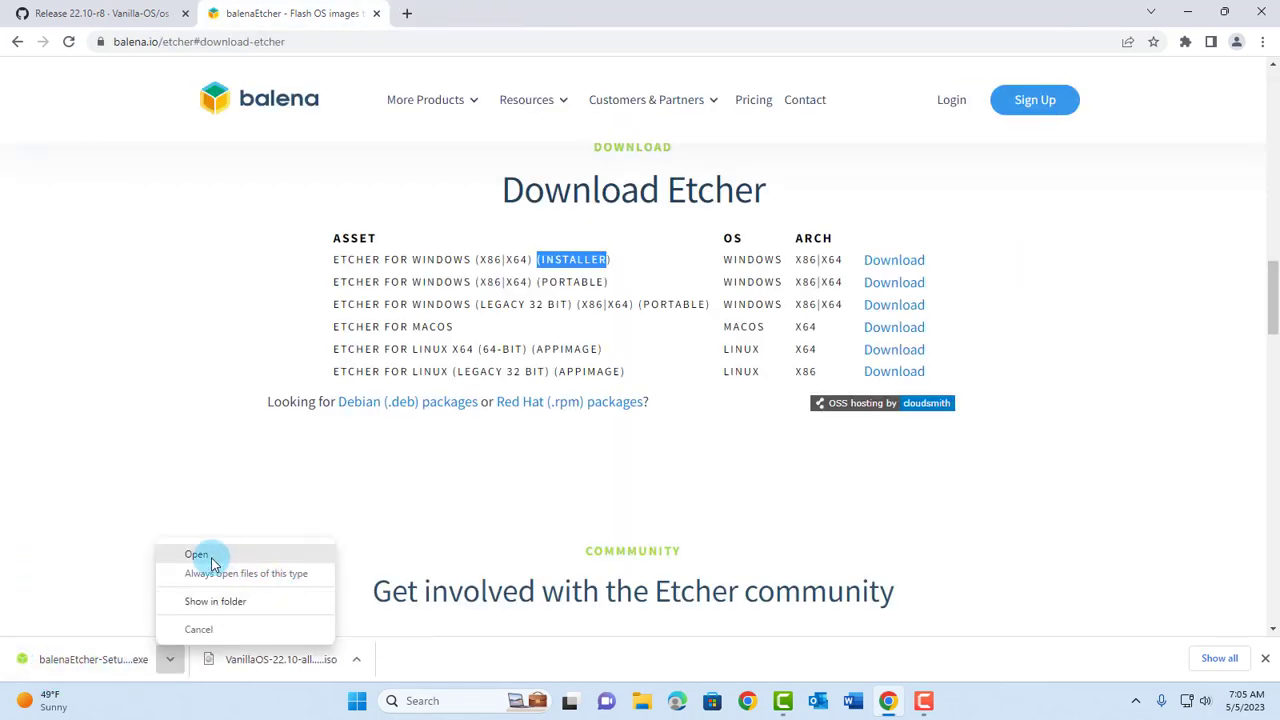
left_click(214, 558)
left_click(729, 477)
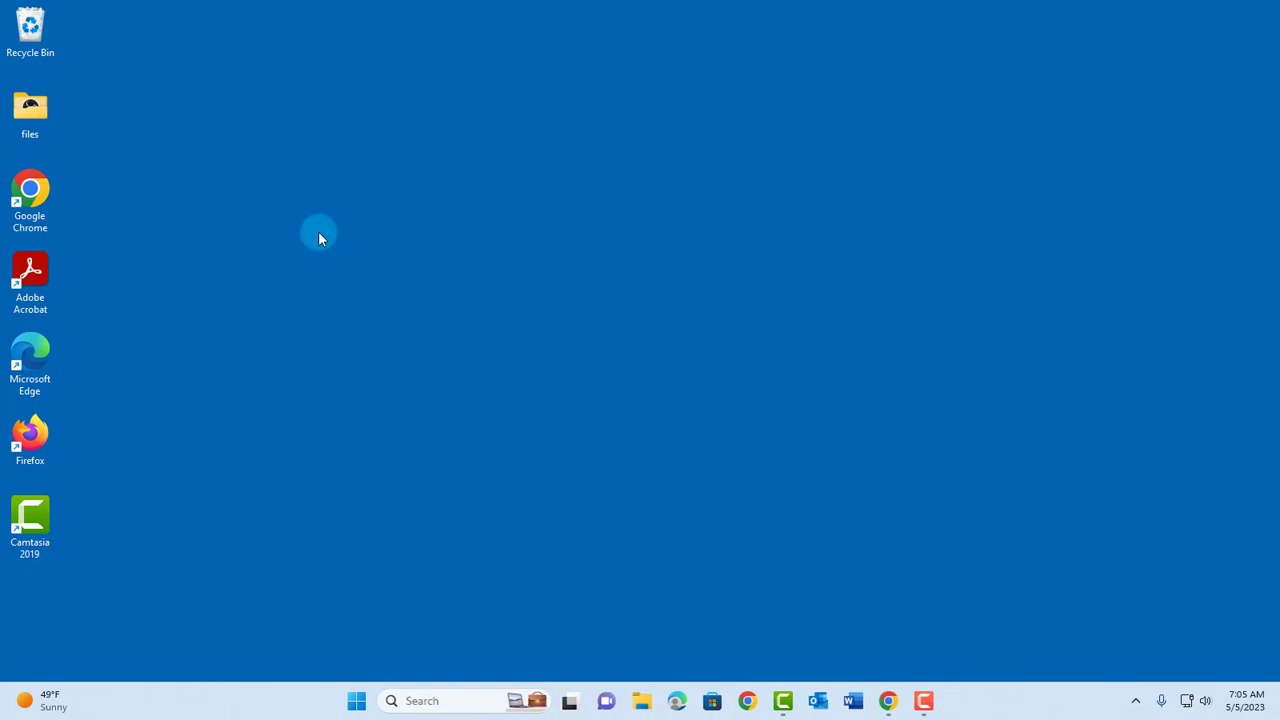
Load the VanillaOS-22.10-all.20230226 ISO into balenaEtcher as the image to flash.
left_click_drag(15, 628, 197, 384)
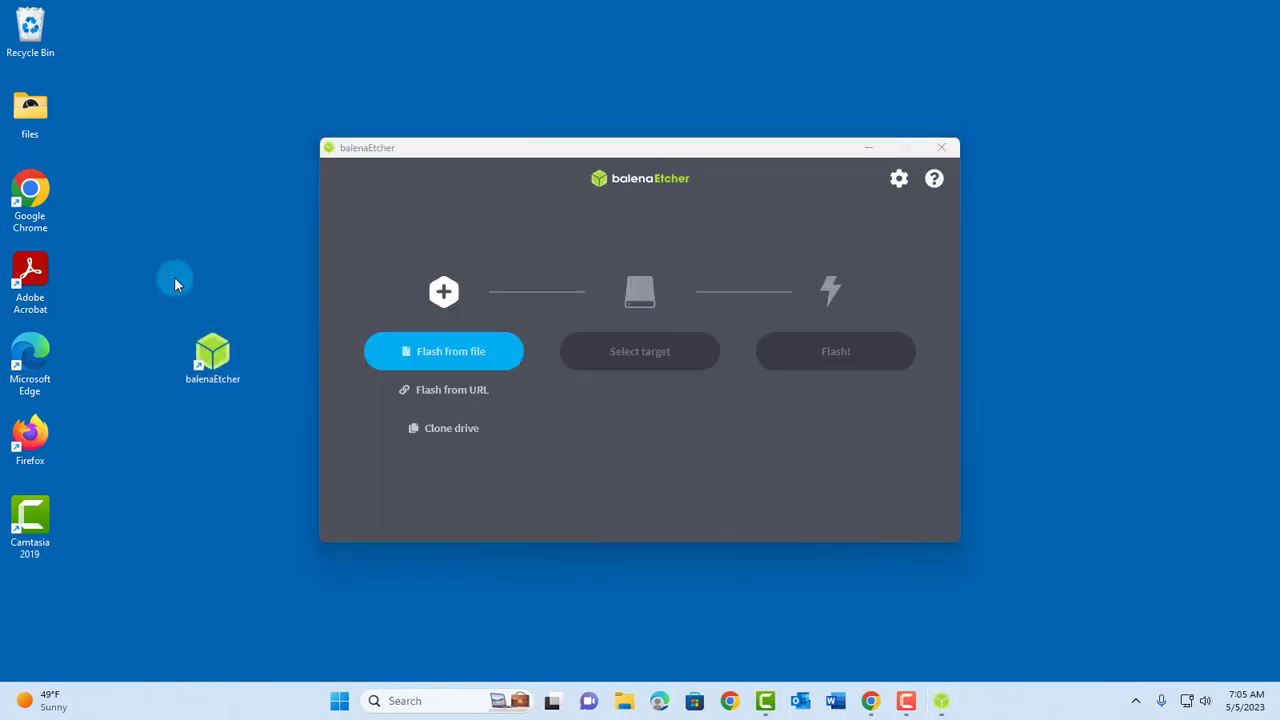
left_click_drag(718, 148, 726, 107)
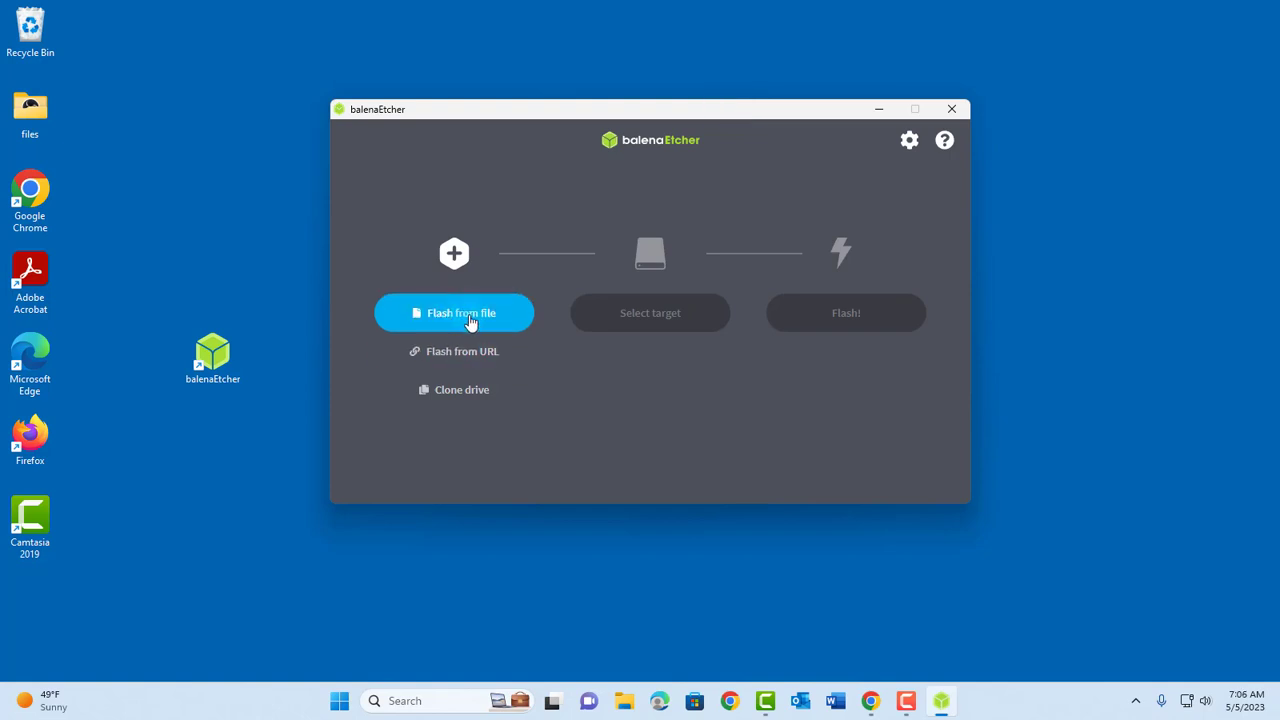
left_click(470, 320)
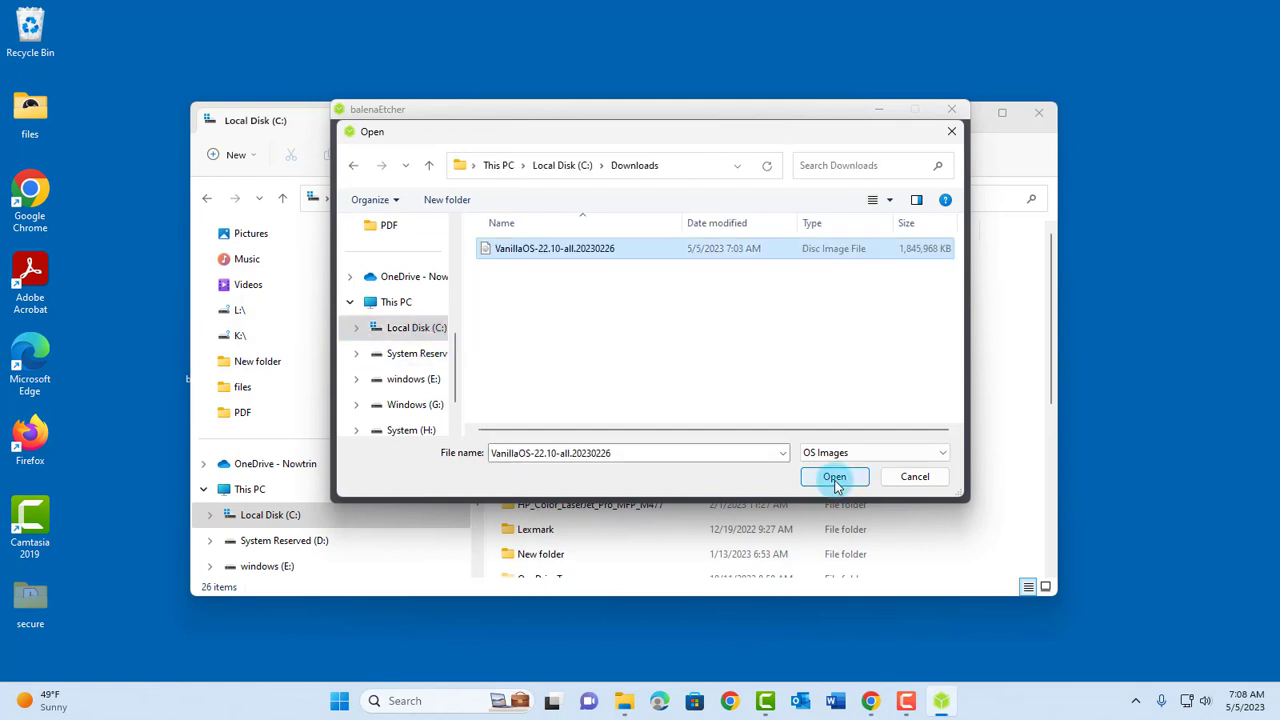
left_click(835, 477)
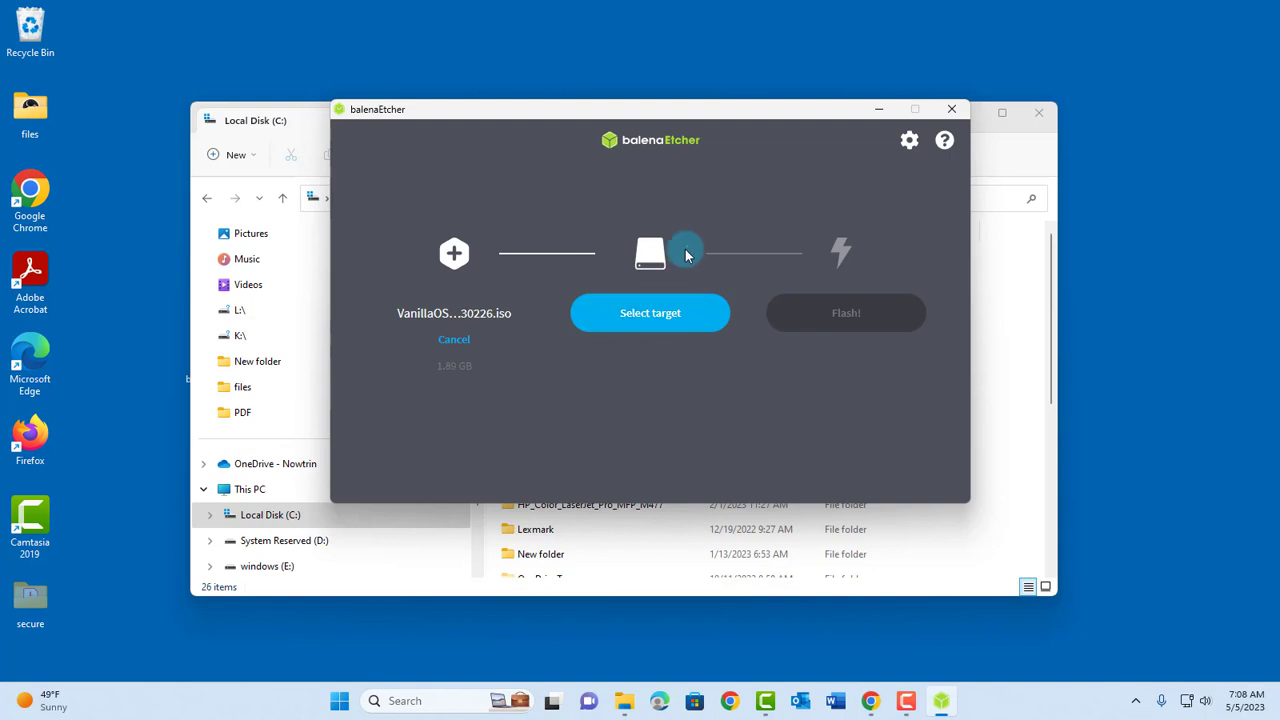
Choose the 15.5 GB USB DISK 2.0 as the flash target.
left_click(657, 322)
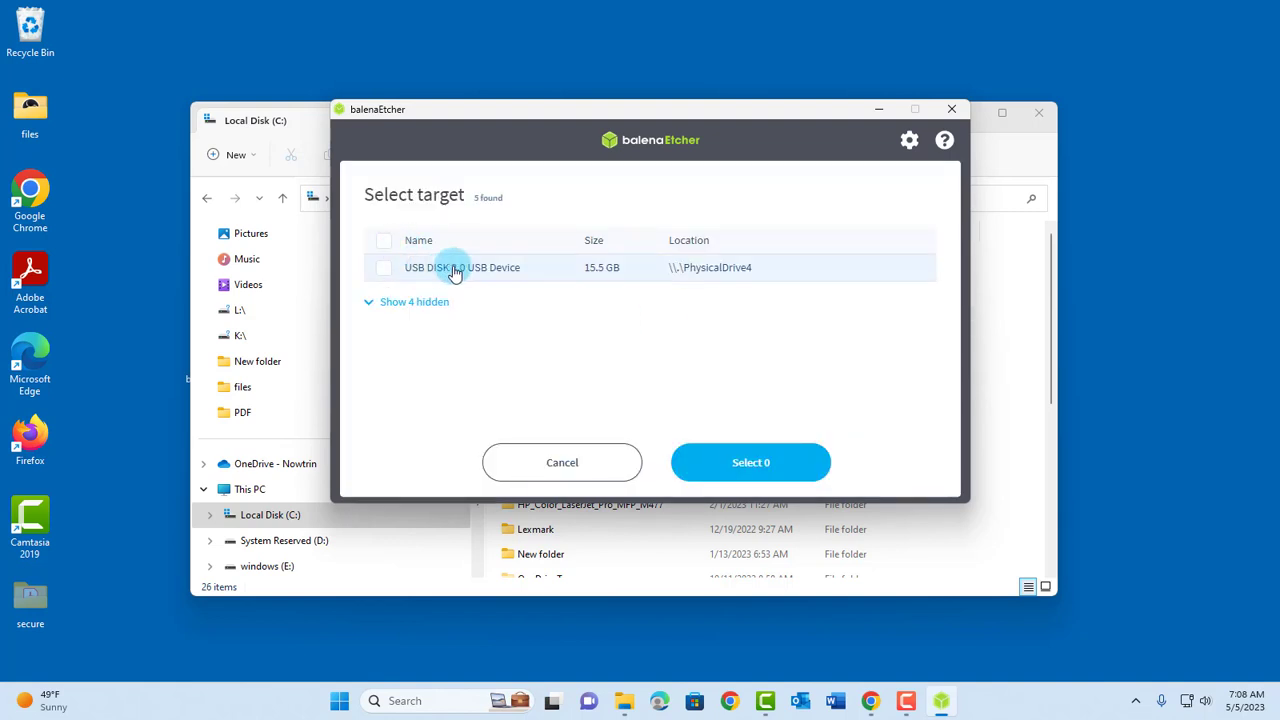
left_click(383, 268)
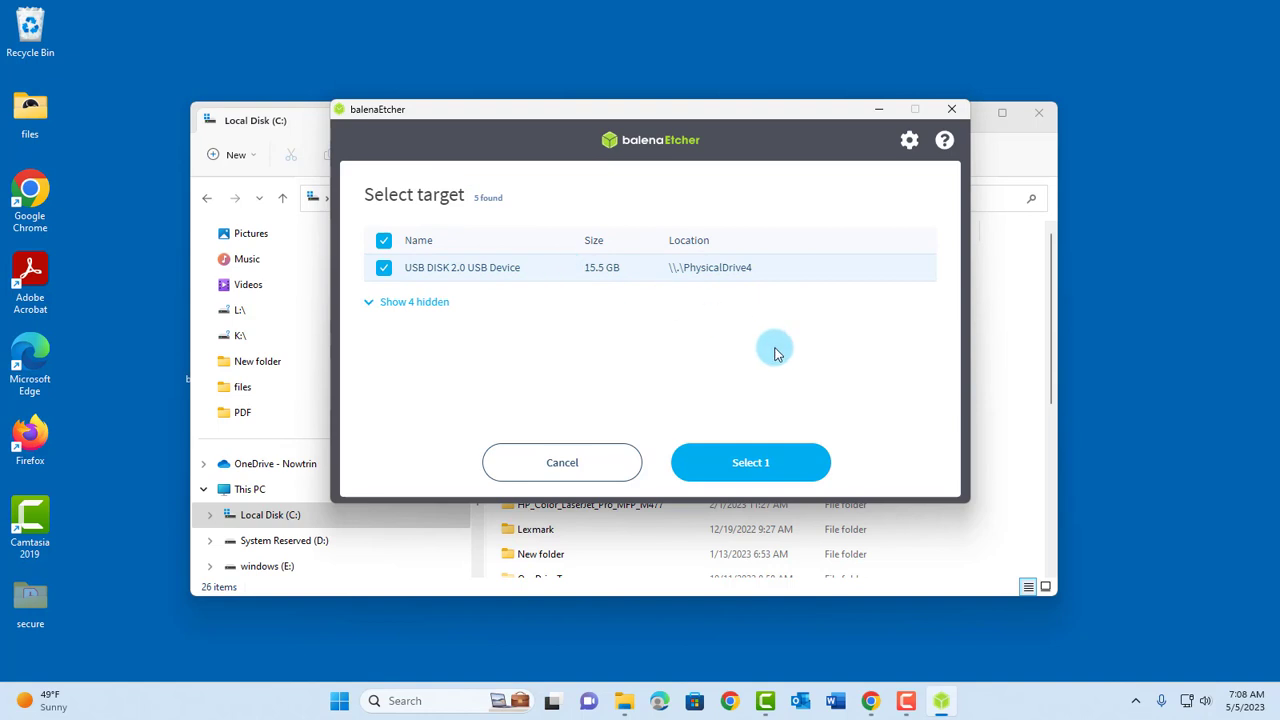
left_click(757, 467)
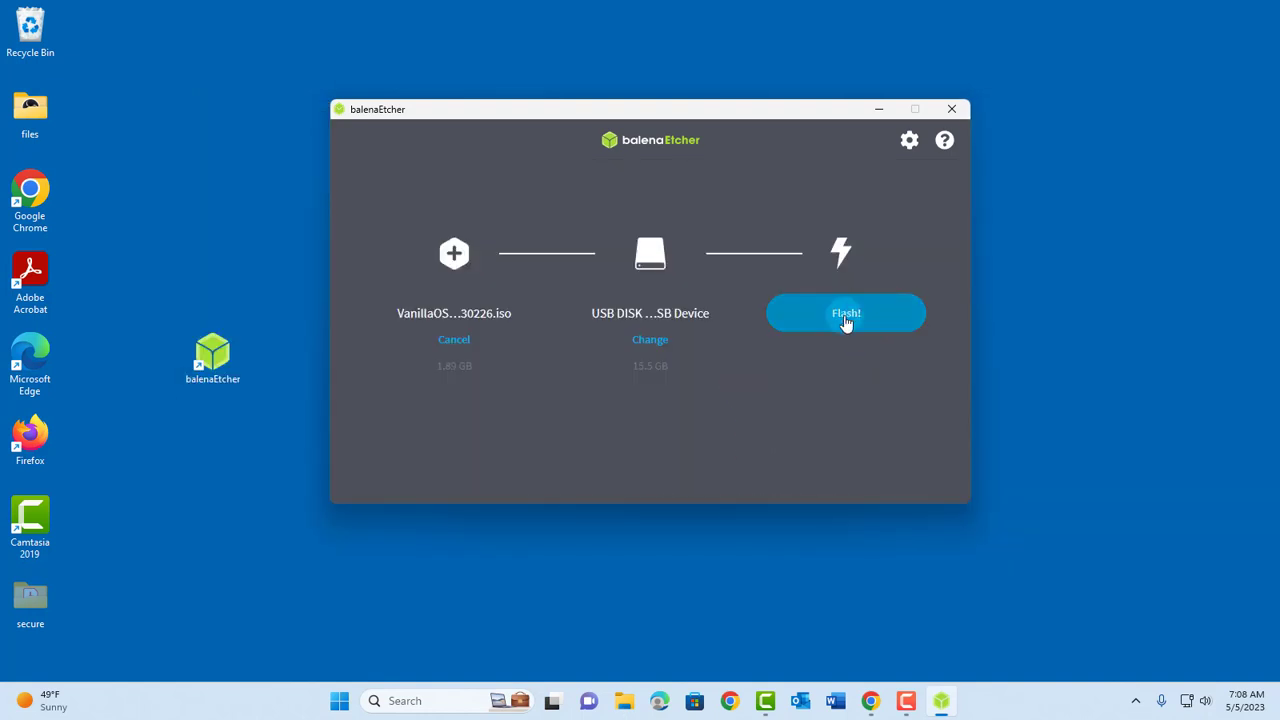
Flash the USB drive, then boot the NUC from USB DISK 2.0 Partition 2 via F10.
left_click(845, 318)
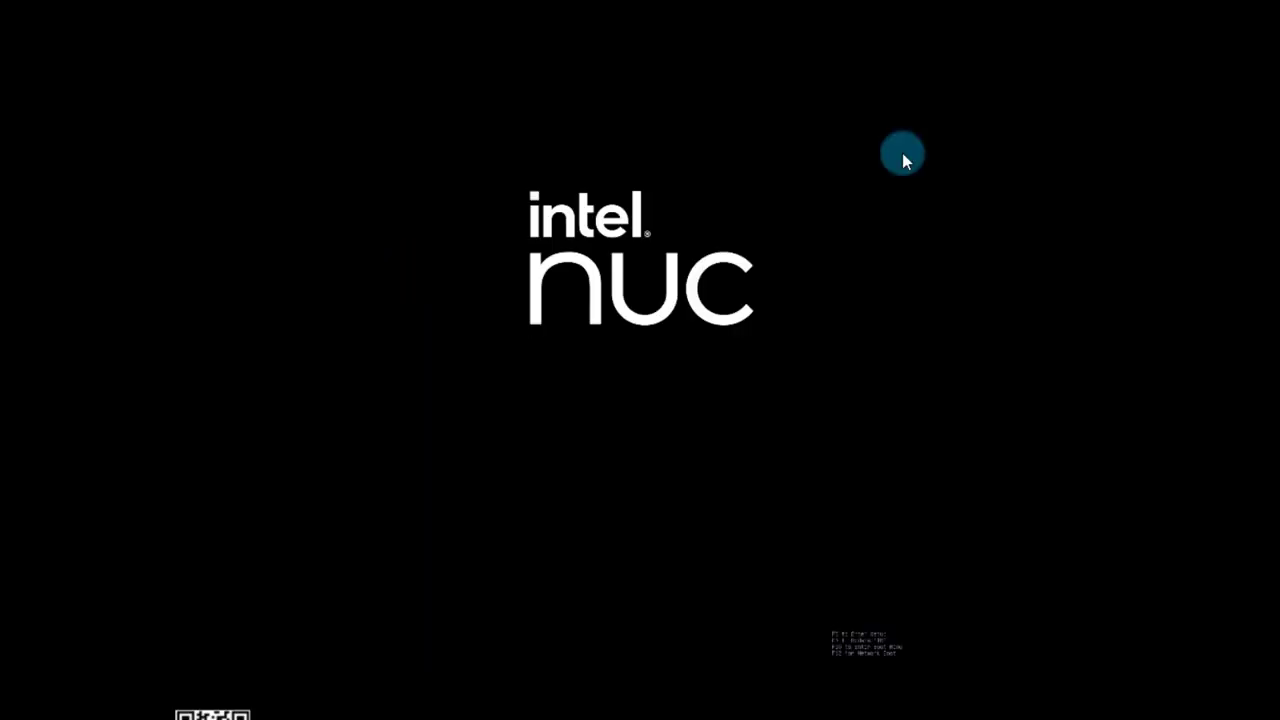
key("F10")
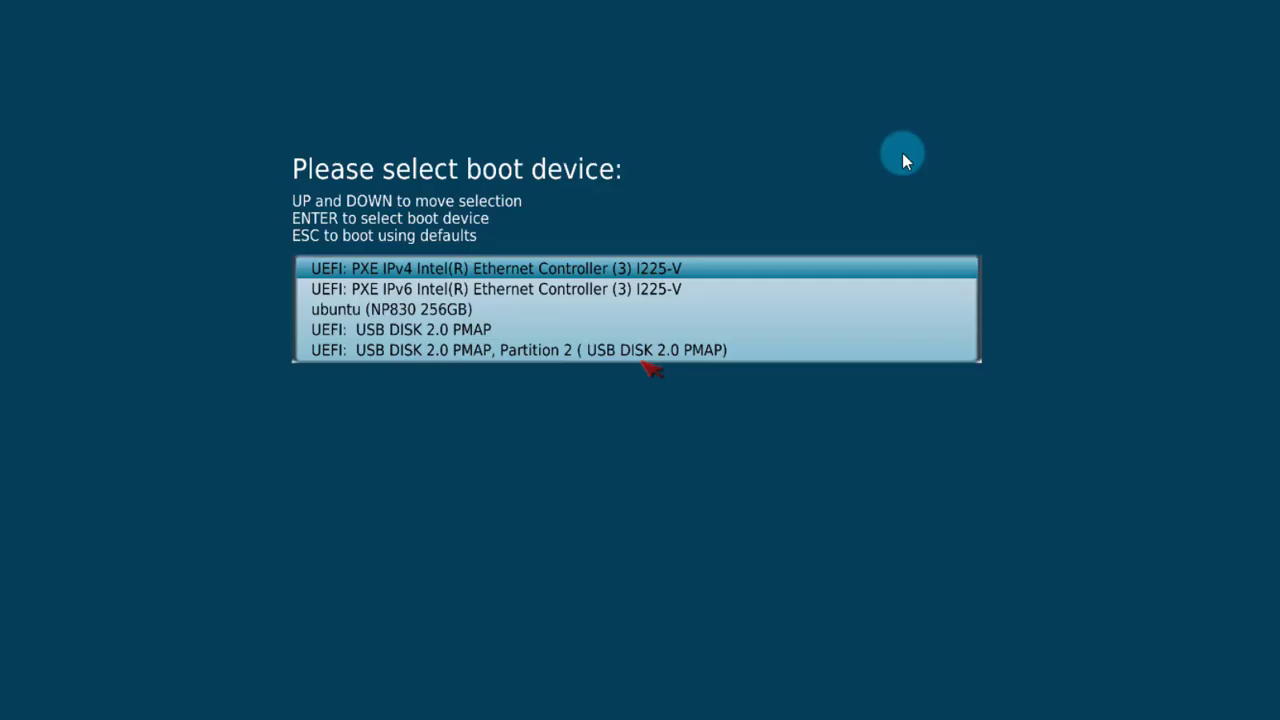
key("Up")
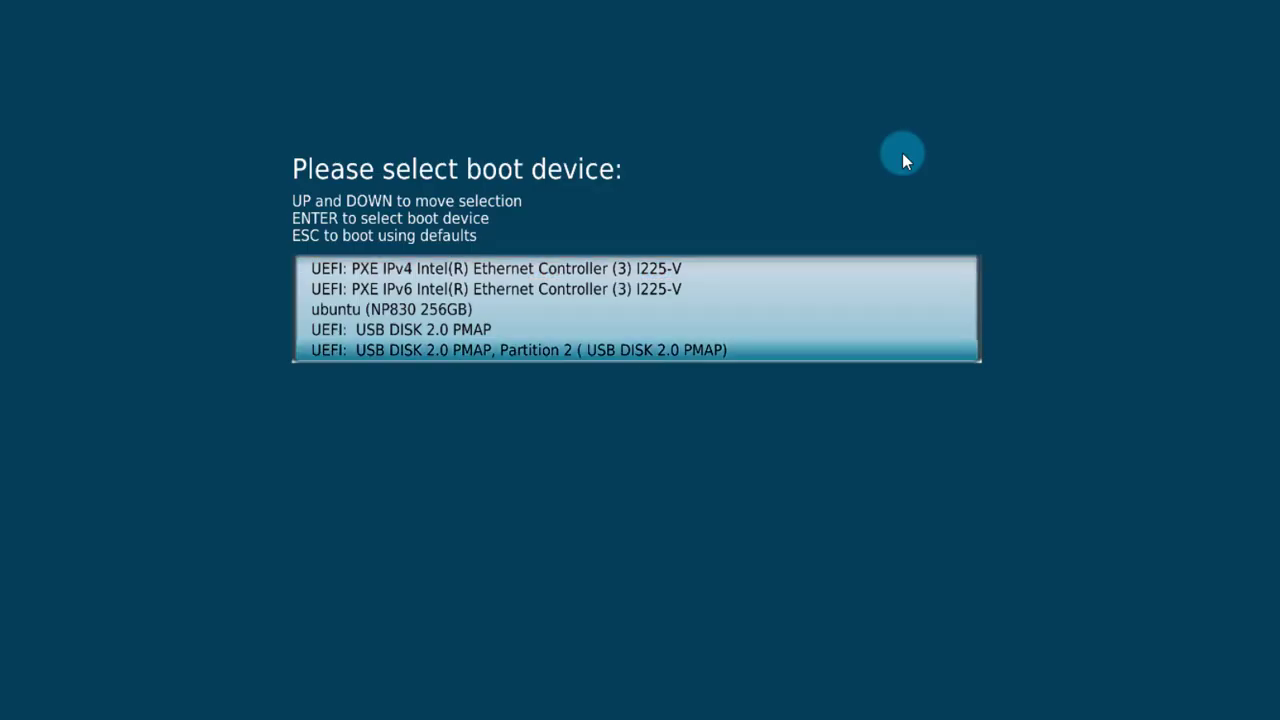
key("Return")
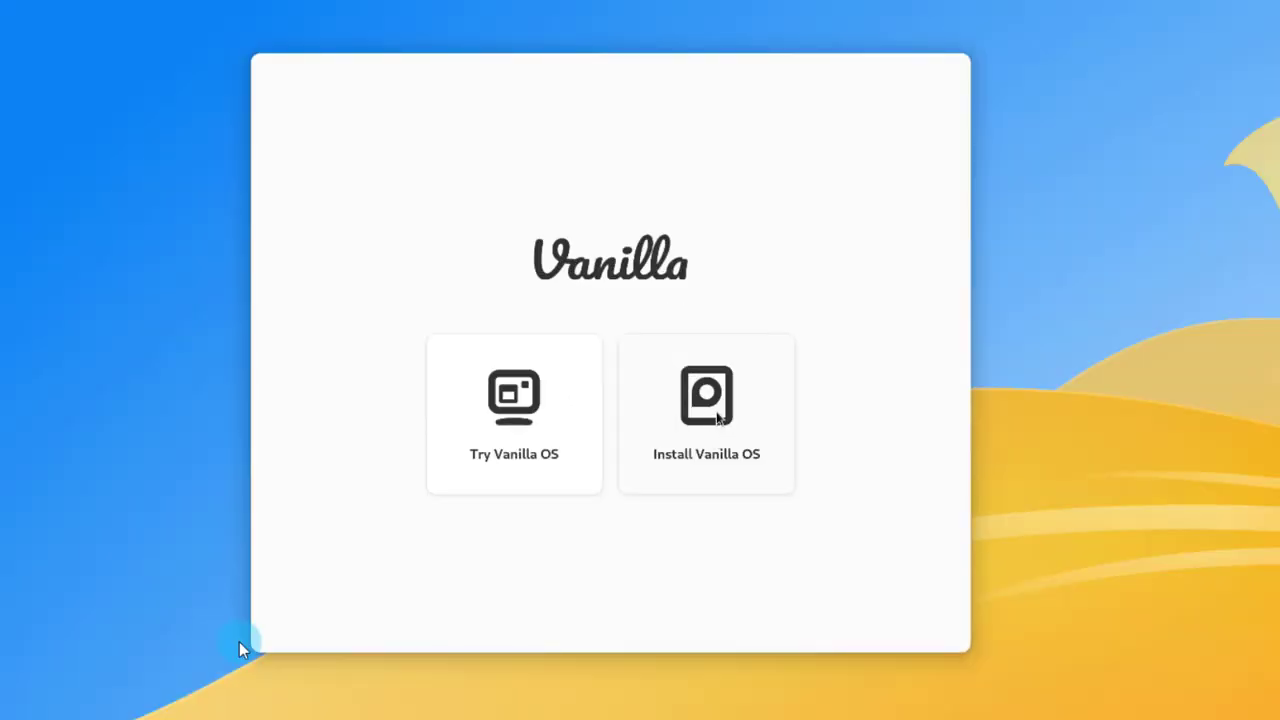
Start installing Vanilla OS with the default English language and English (US) keyboard.
left_click(717, 418)
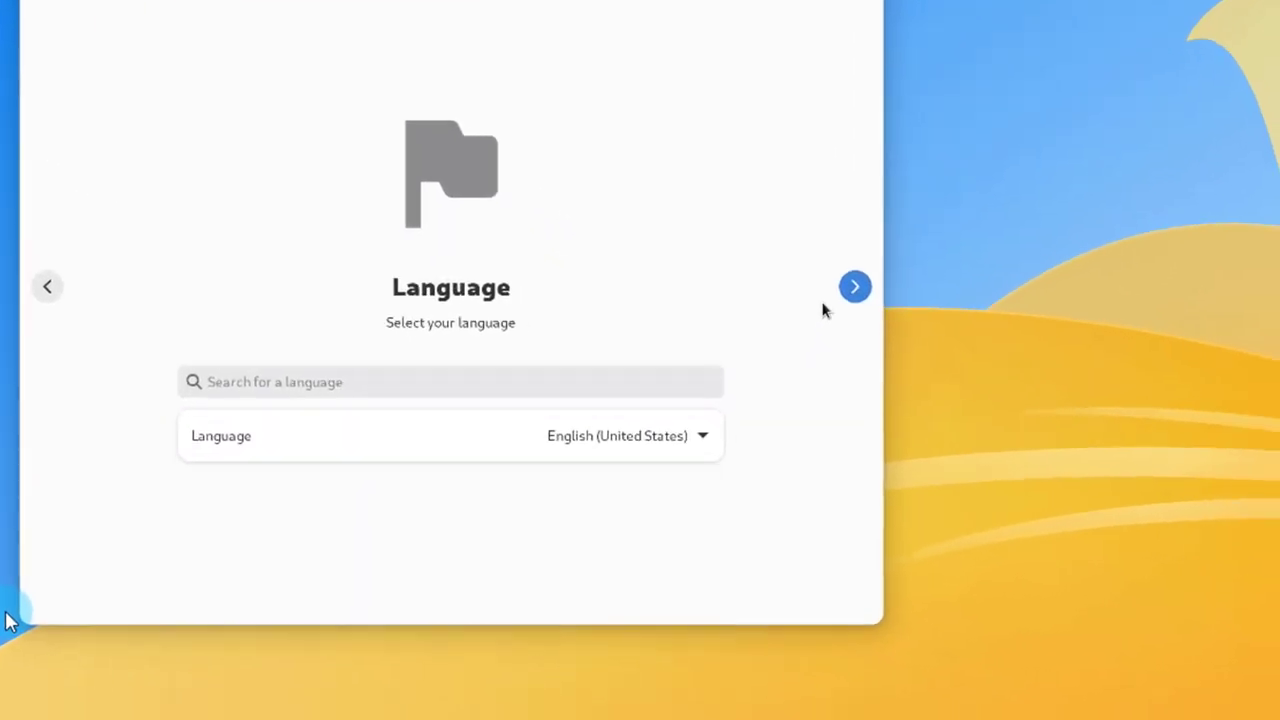
left_click(932, 357)
left_click(786, 436)
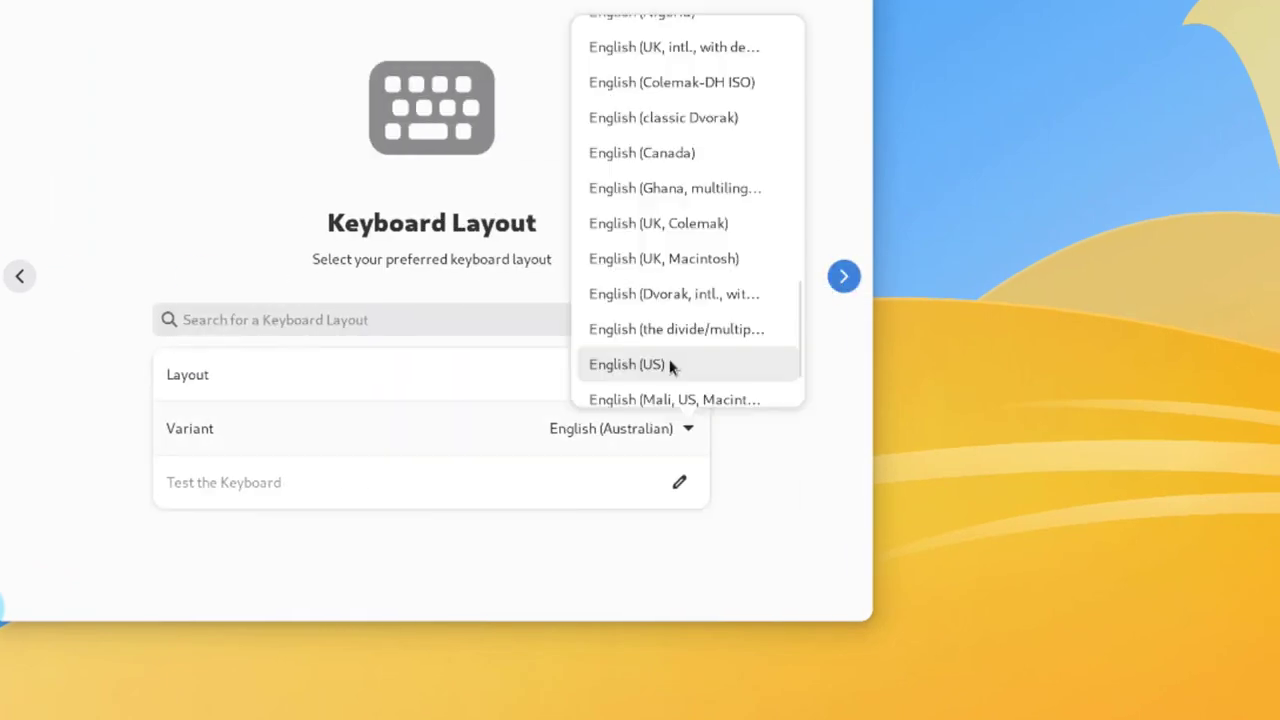
left_click(669, 366)
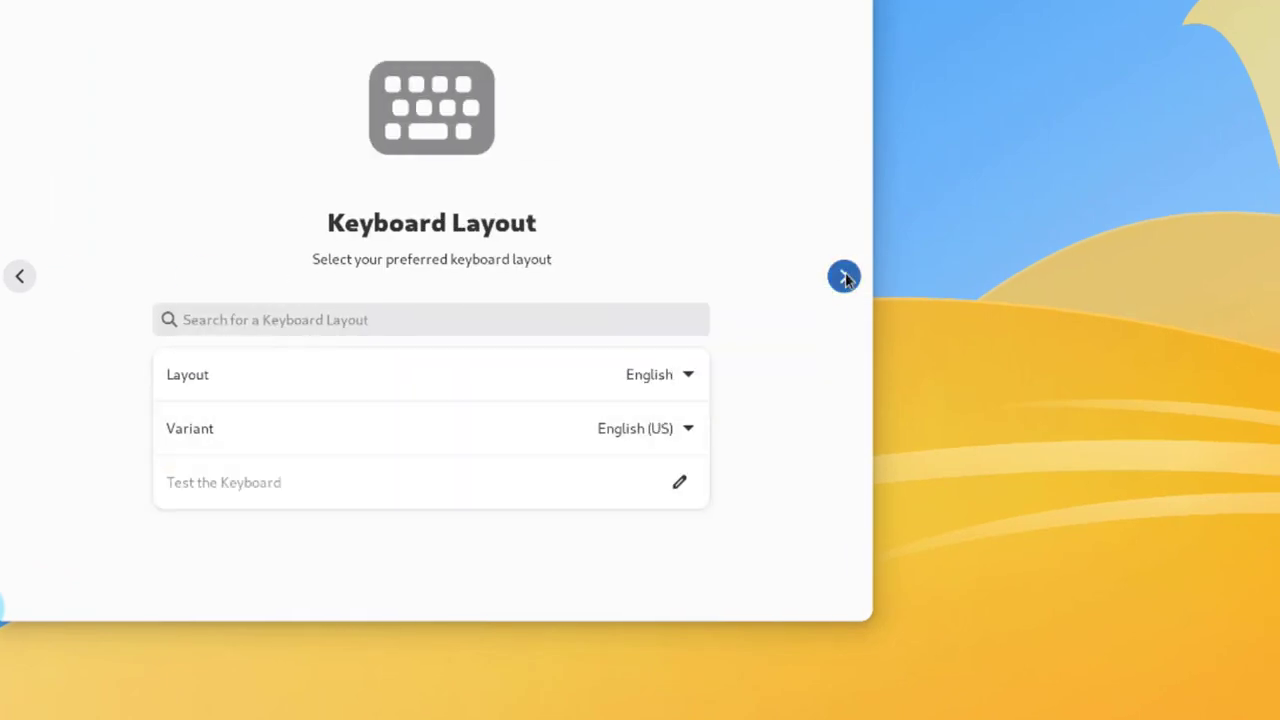
left_click(845, 277)
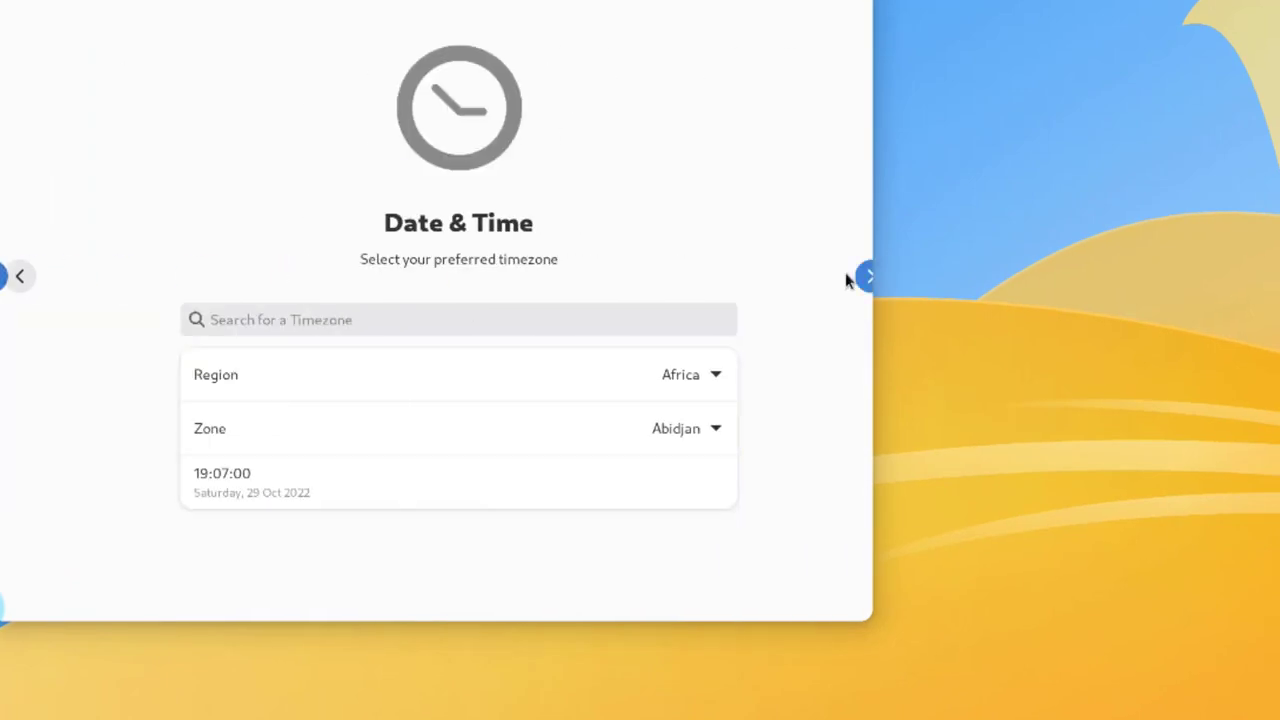
Set the timezone to America/New York and continue to disk selection.
left_click(689, 376)
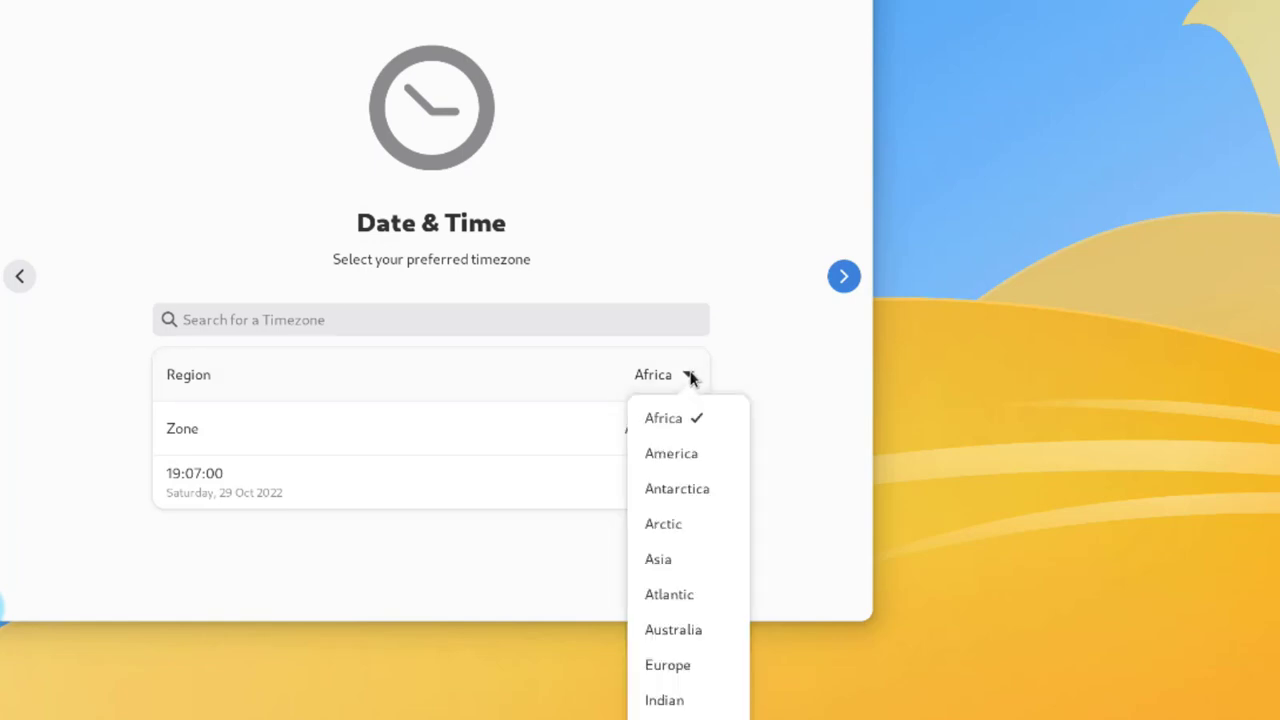
left_click(679, 453)
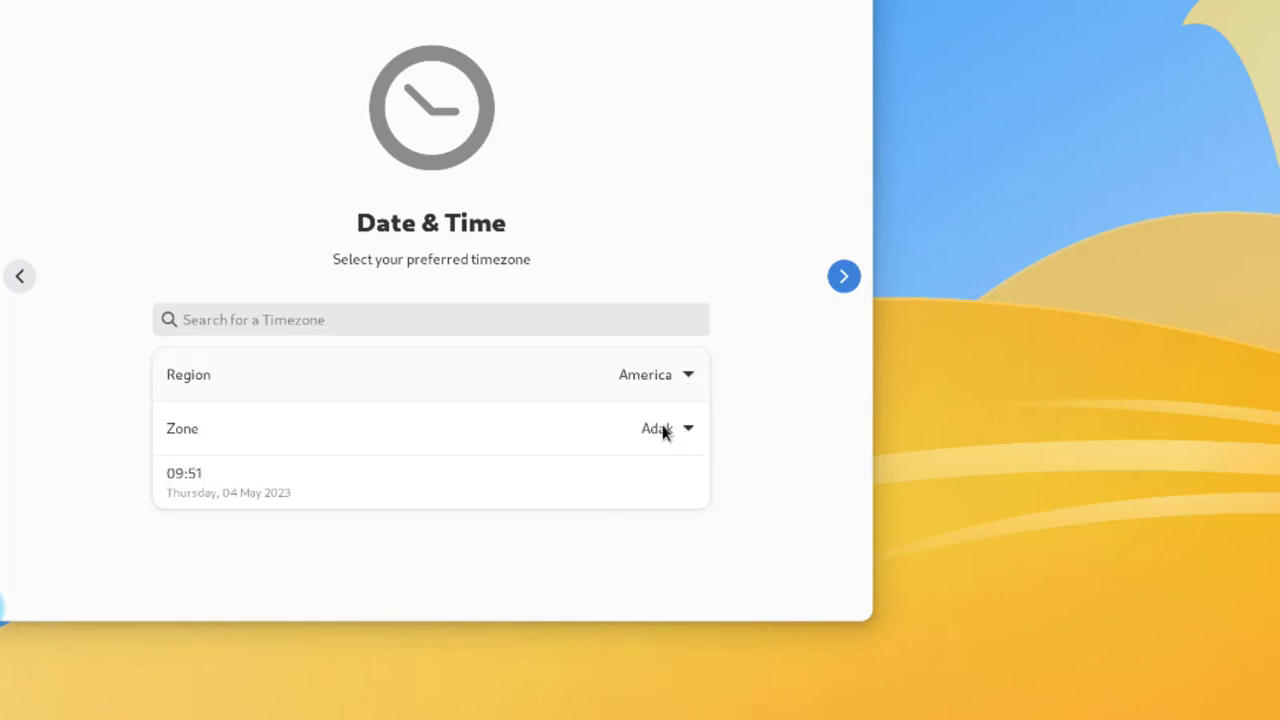
left_click(666, 432)
scroll(661, 222, "down", 10)
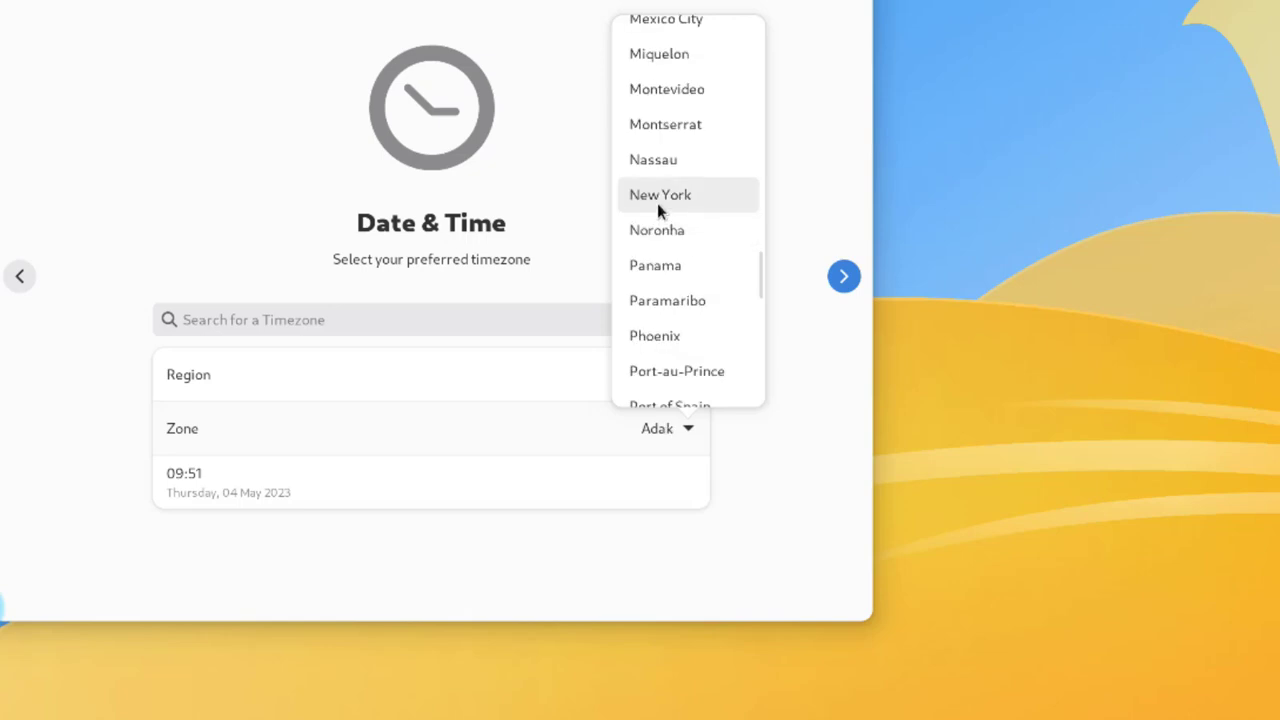
left_click(657, 200)
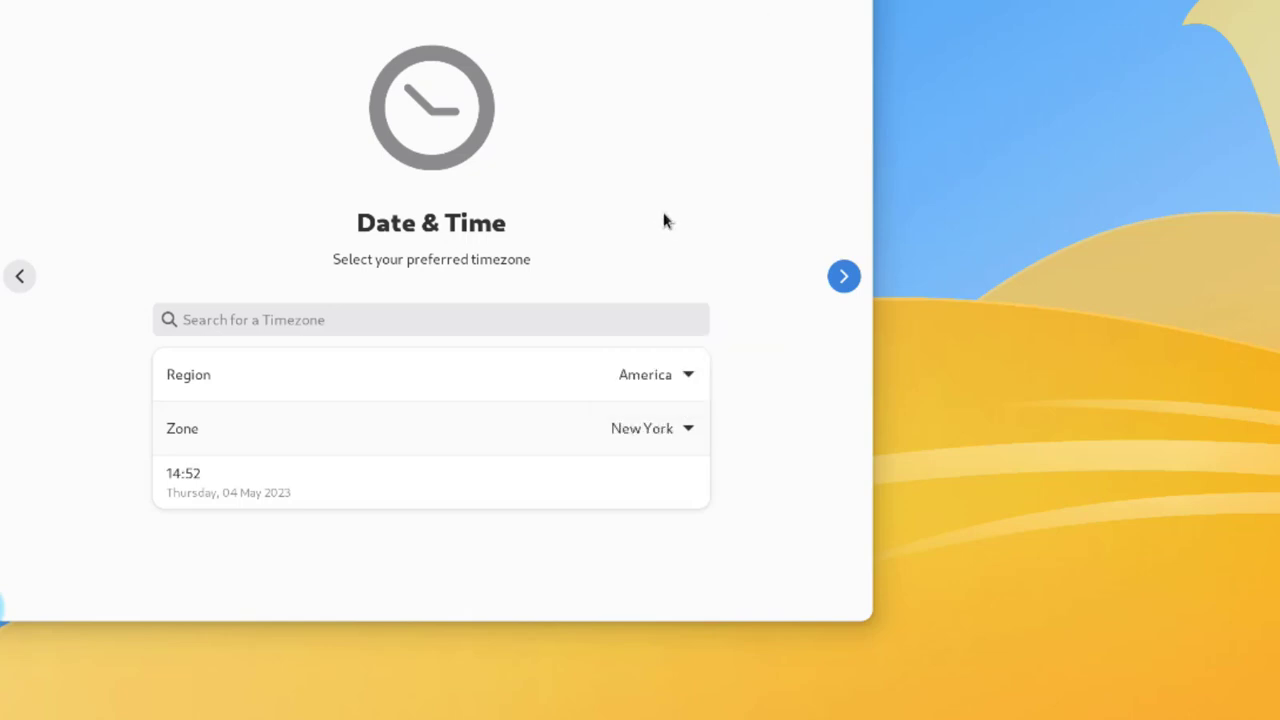
left_click(844, 276)
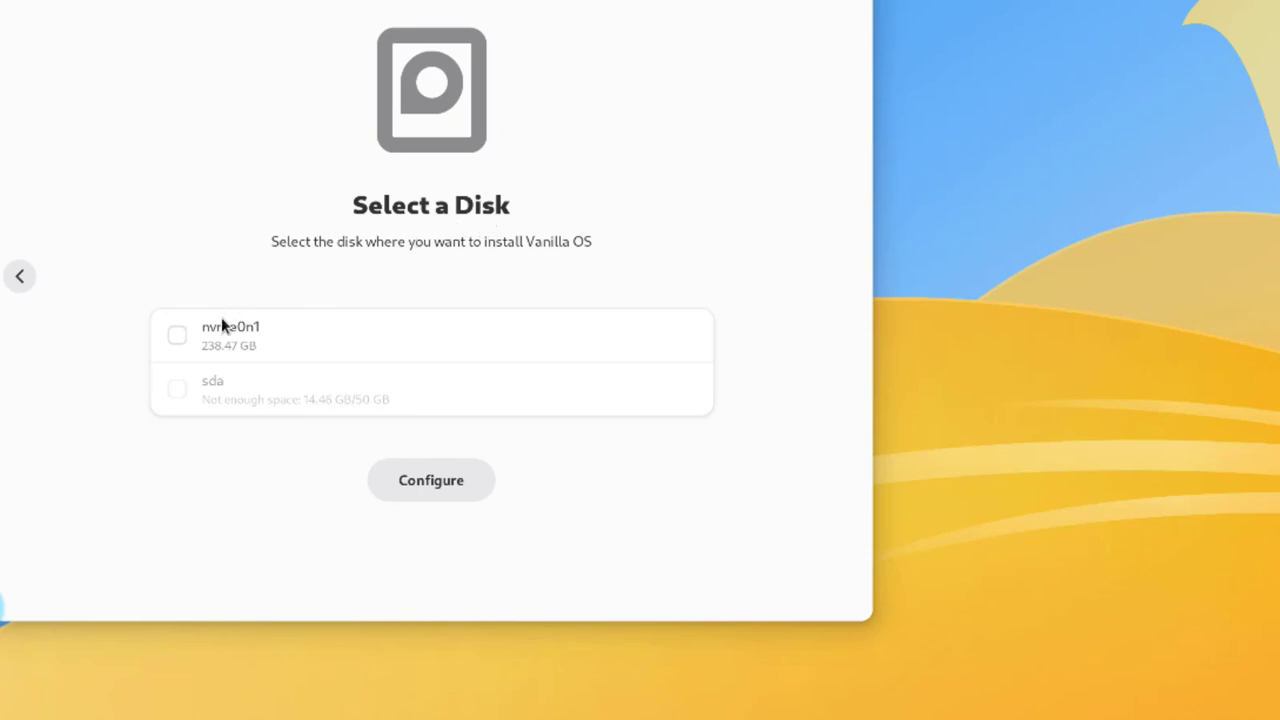
Install on the entire nvme0n1 disk and confirm the disk changes.
left_click(178, 336)
left_click(420, 487)
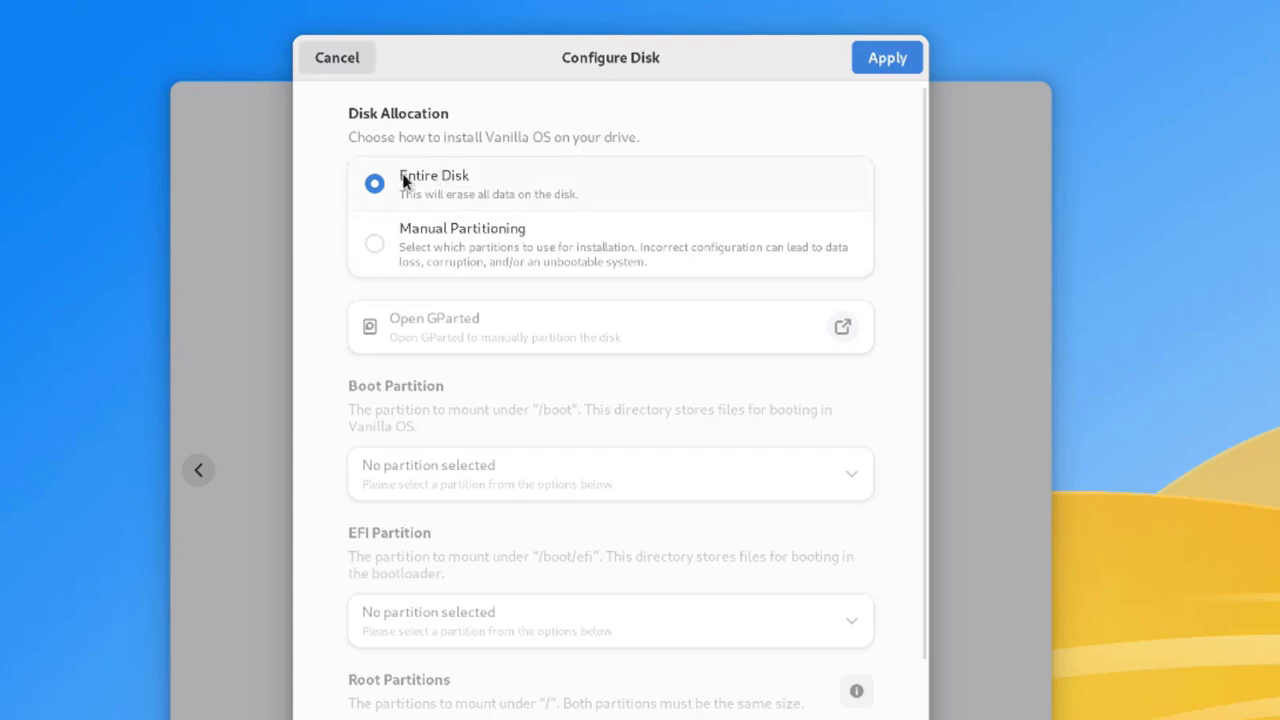
left_click(866, 56)
left_click(1021, 468)
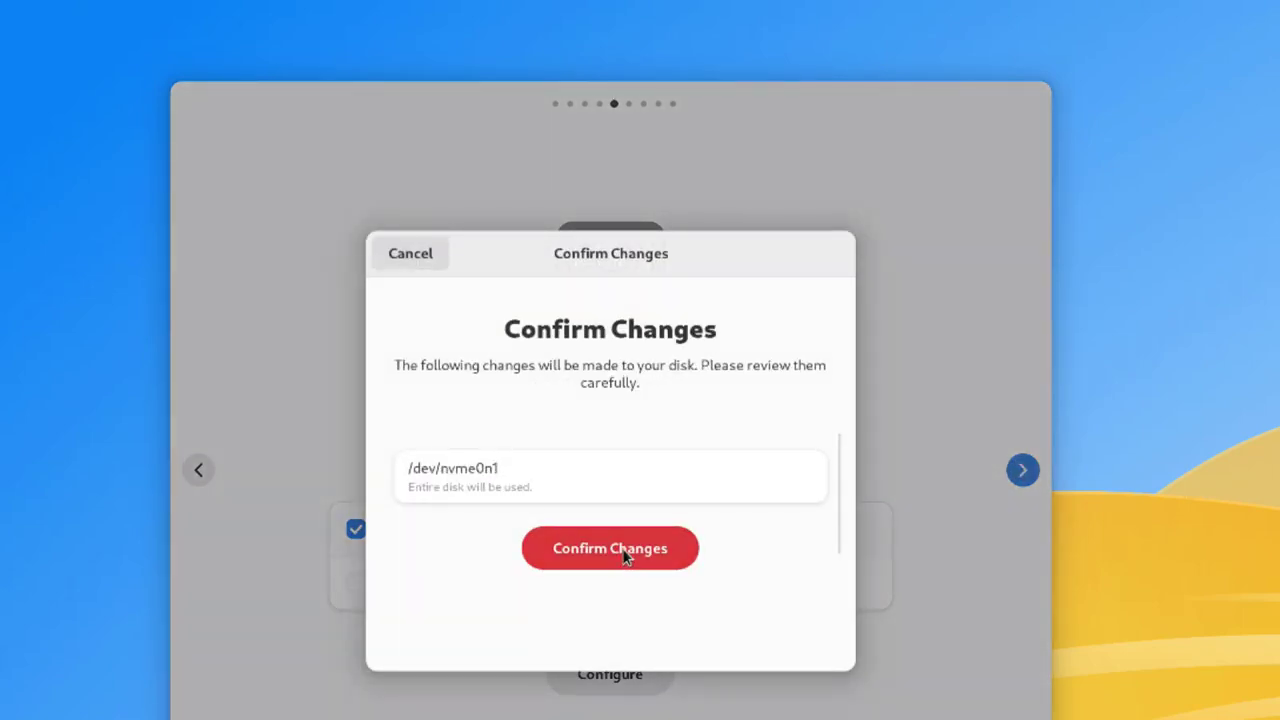
left_click(622, 552)
left_click(551, 562)
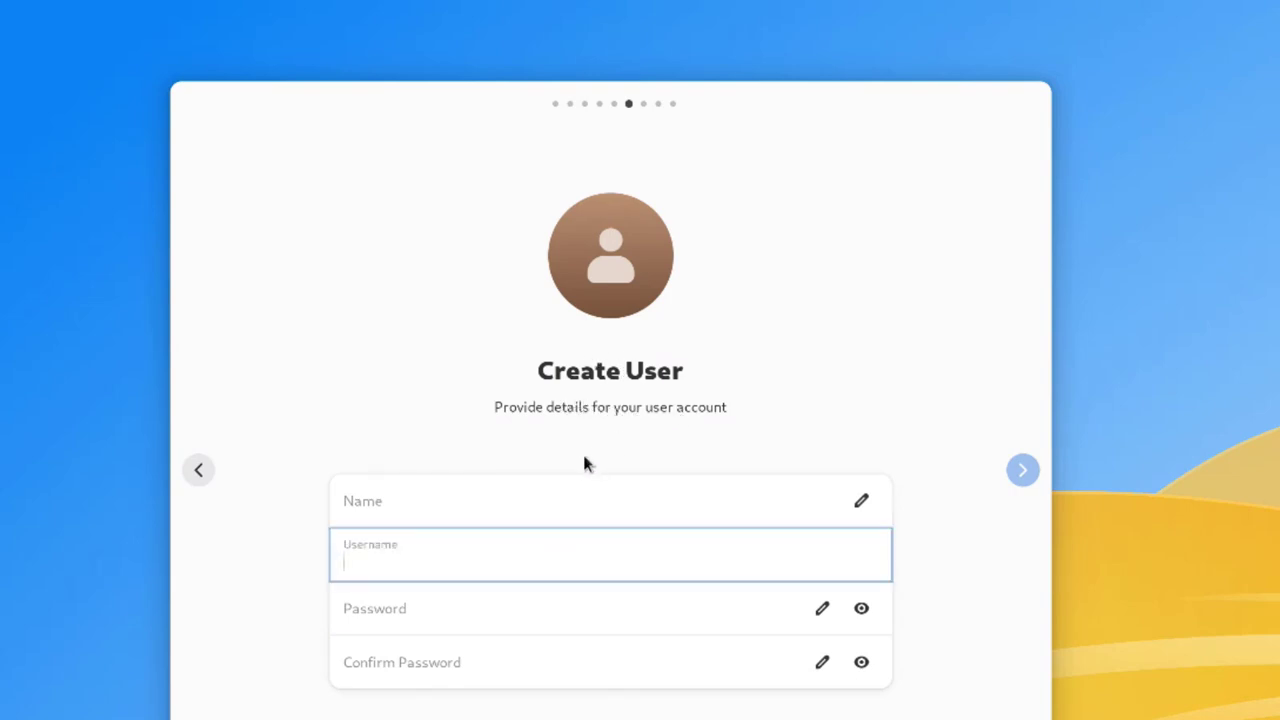
Enter the full name, username 'tech' and the password twice, then continue to the summary.
left_click(388, 487)
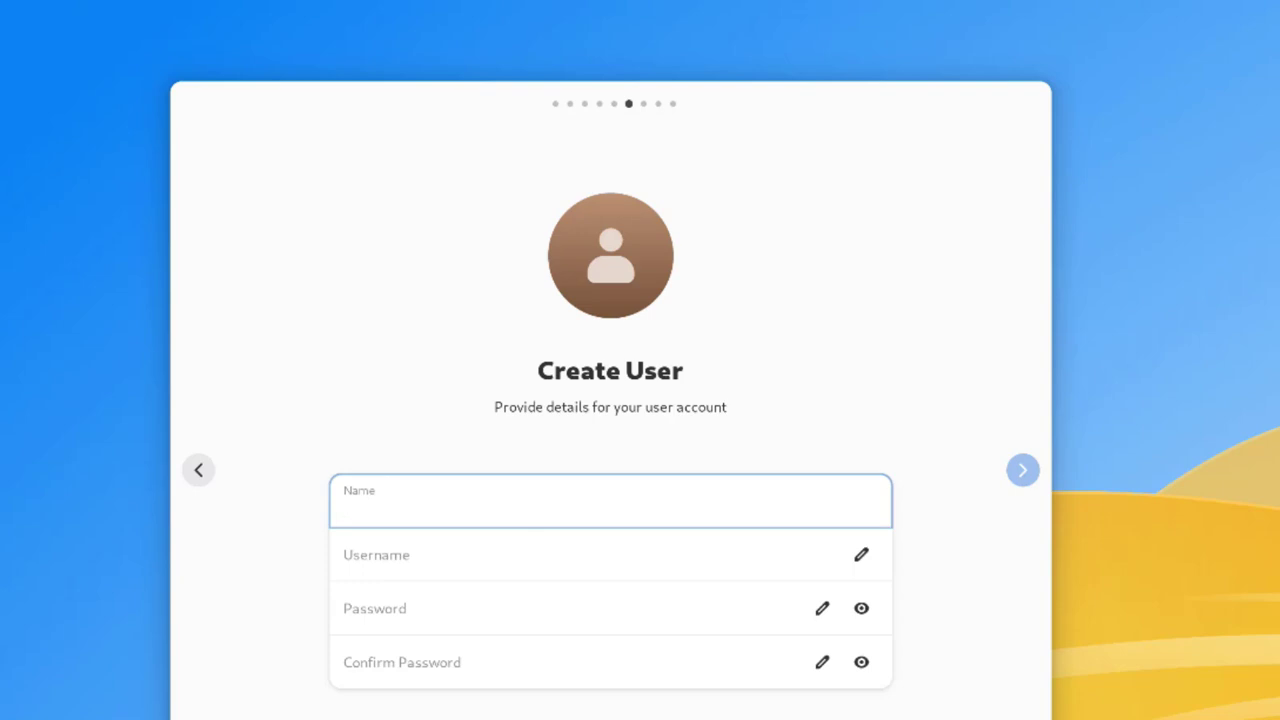
type("fr")
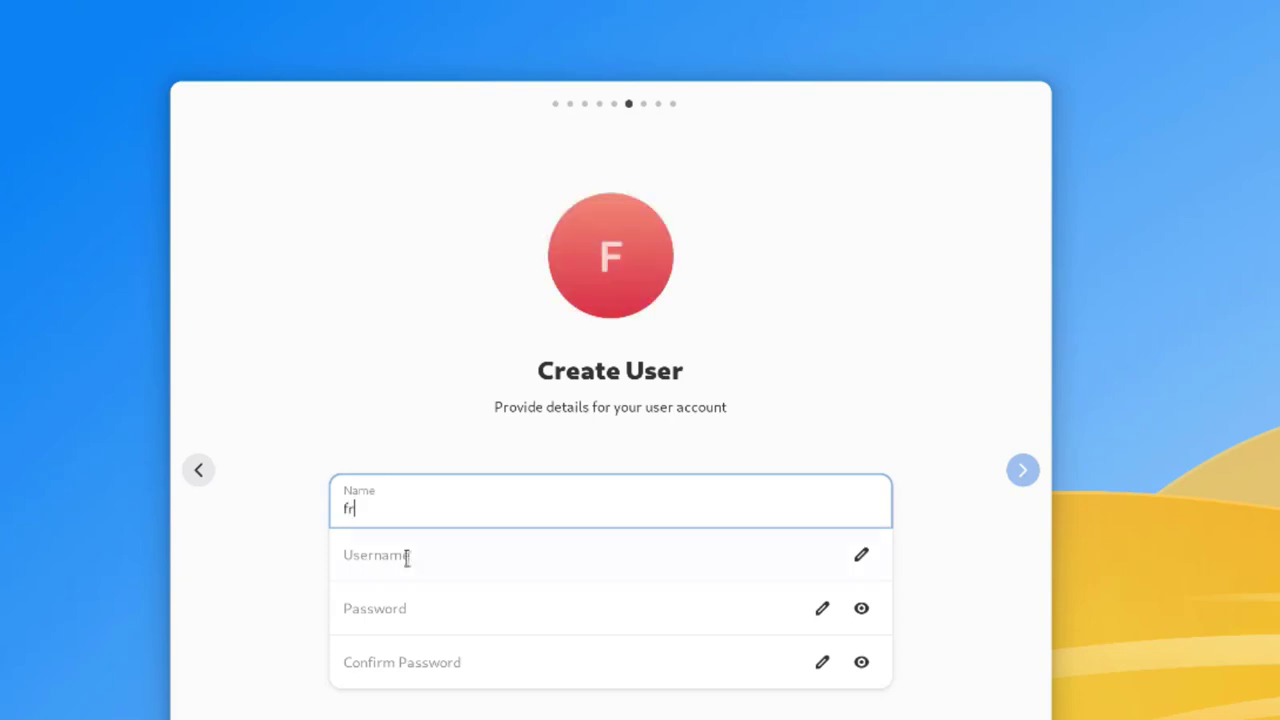
left_click(407, 558)
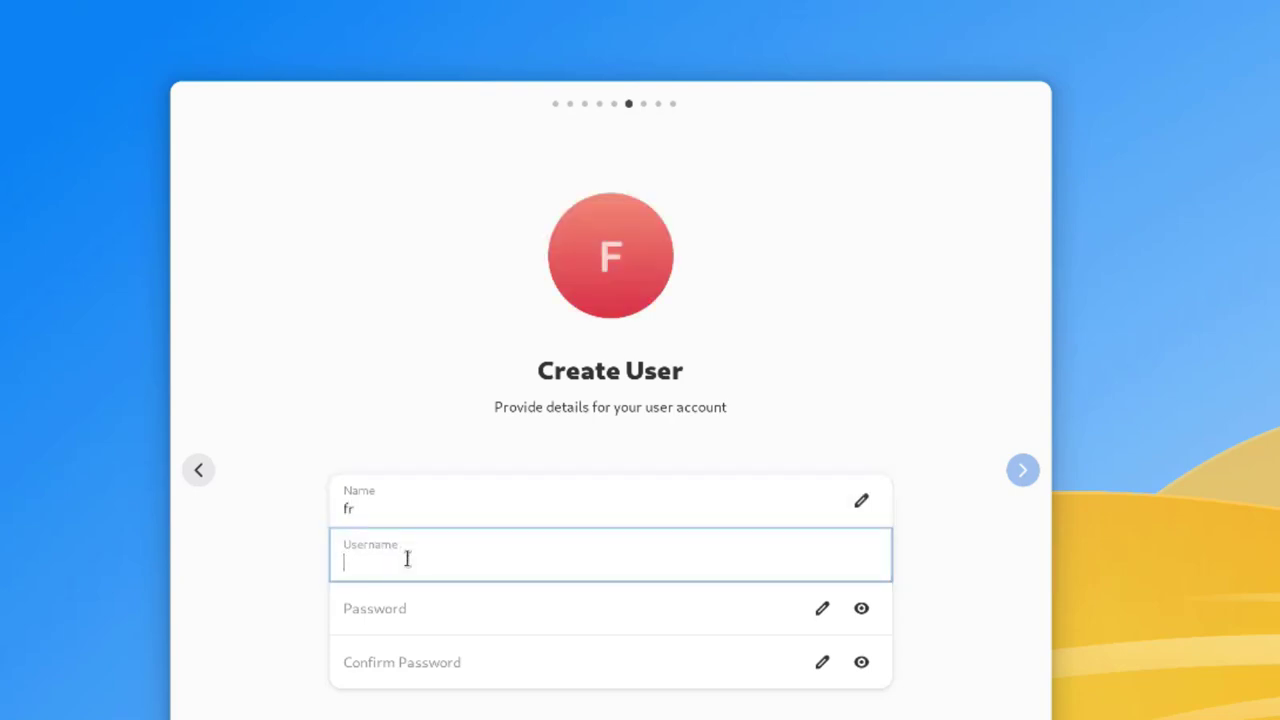
type("tech")
key("Tab")
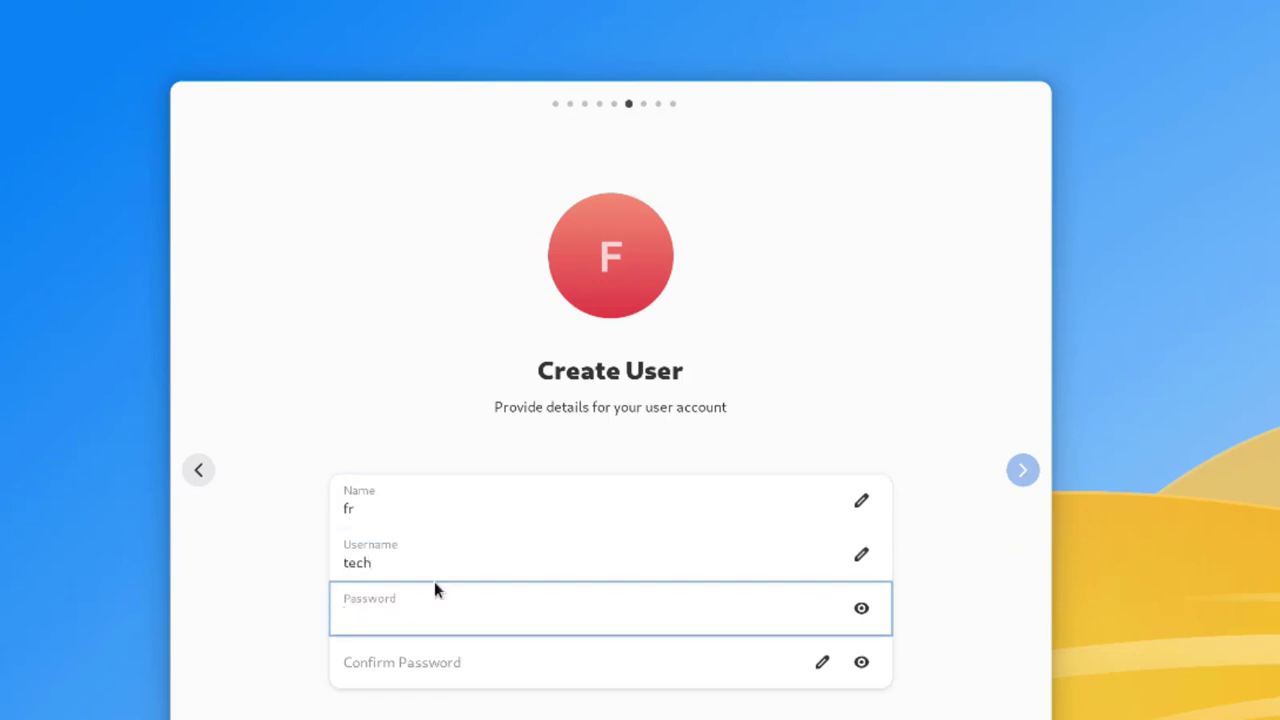
type("•••")
key("Tab")
type("•••")
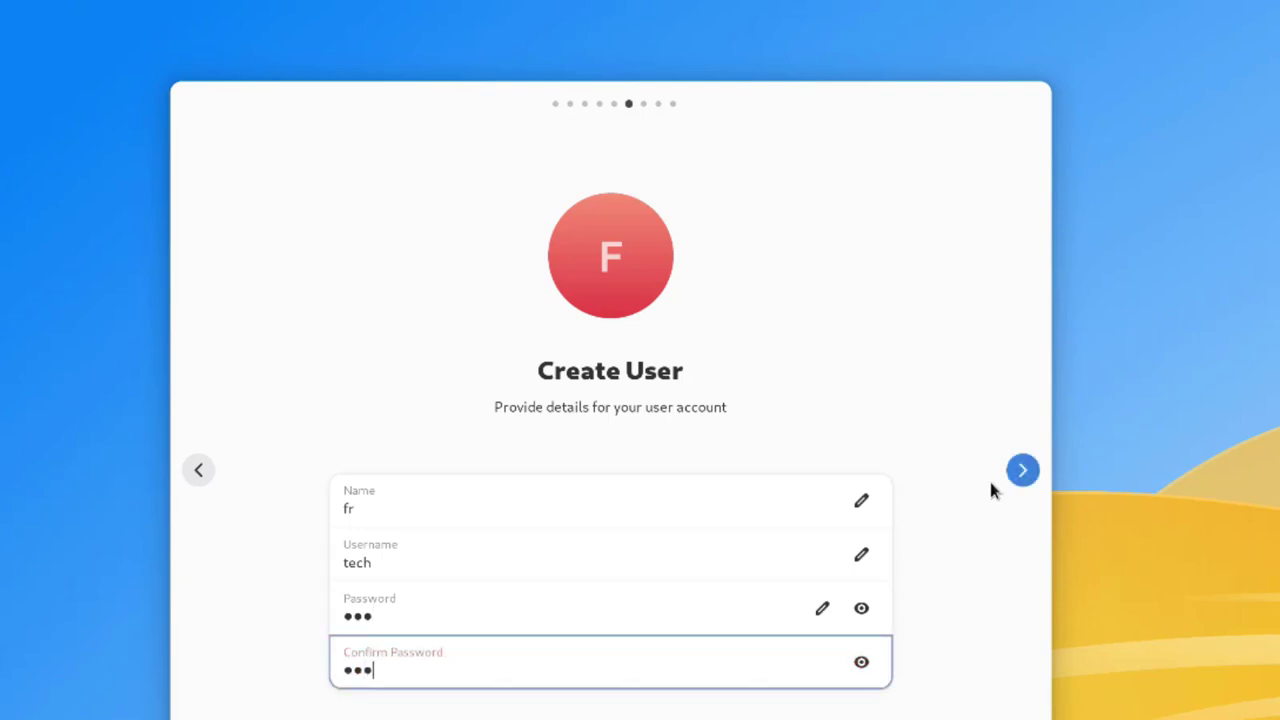
left_click(1030, 472)
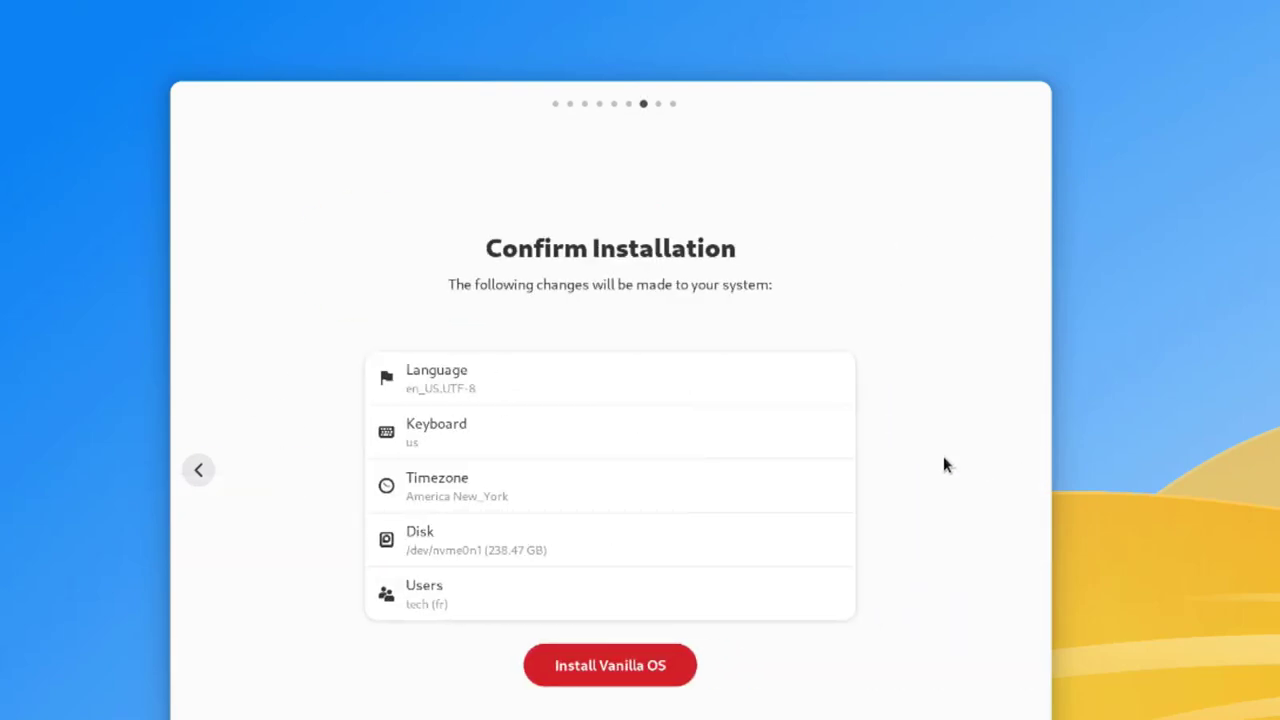
Install Vanilla OS and restart immediately once the All done screen appears.
left_click(621, 667)
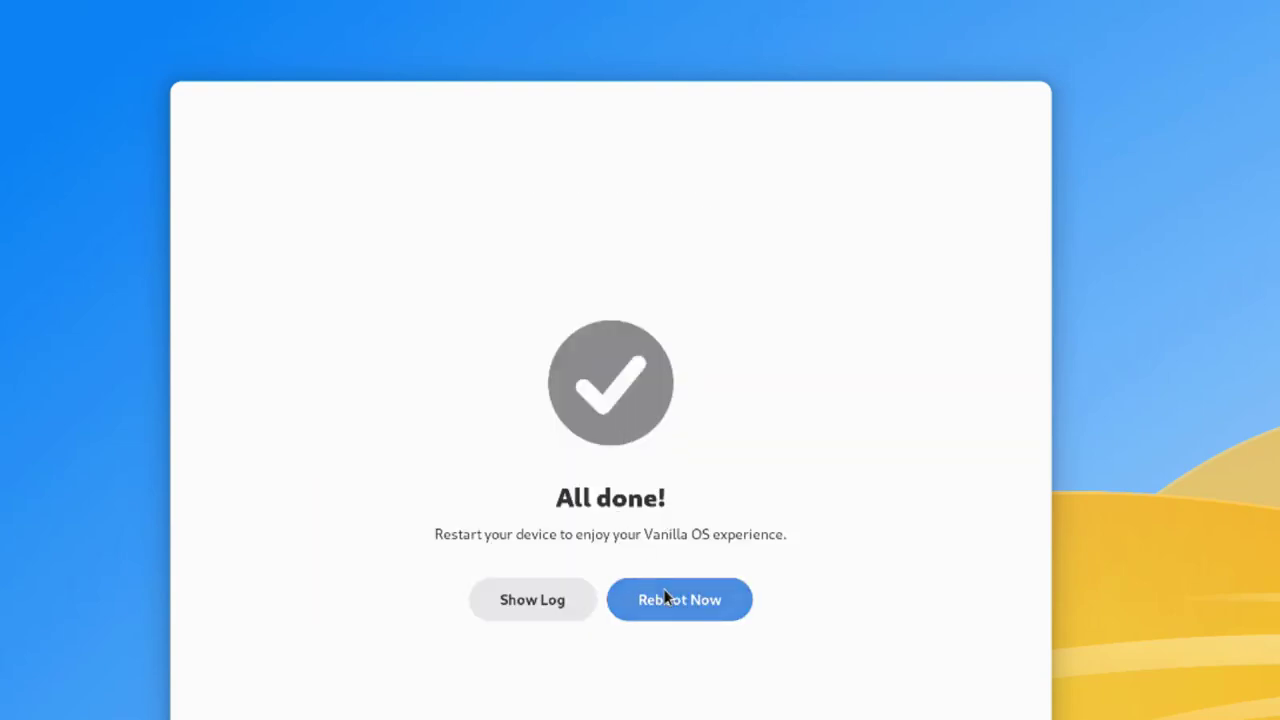
left_click(666, 594)
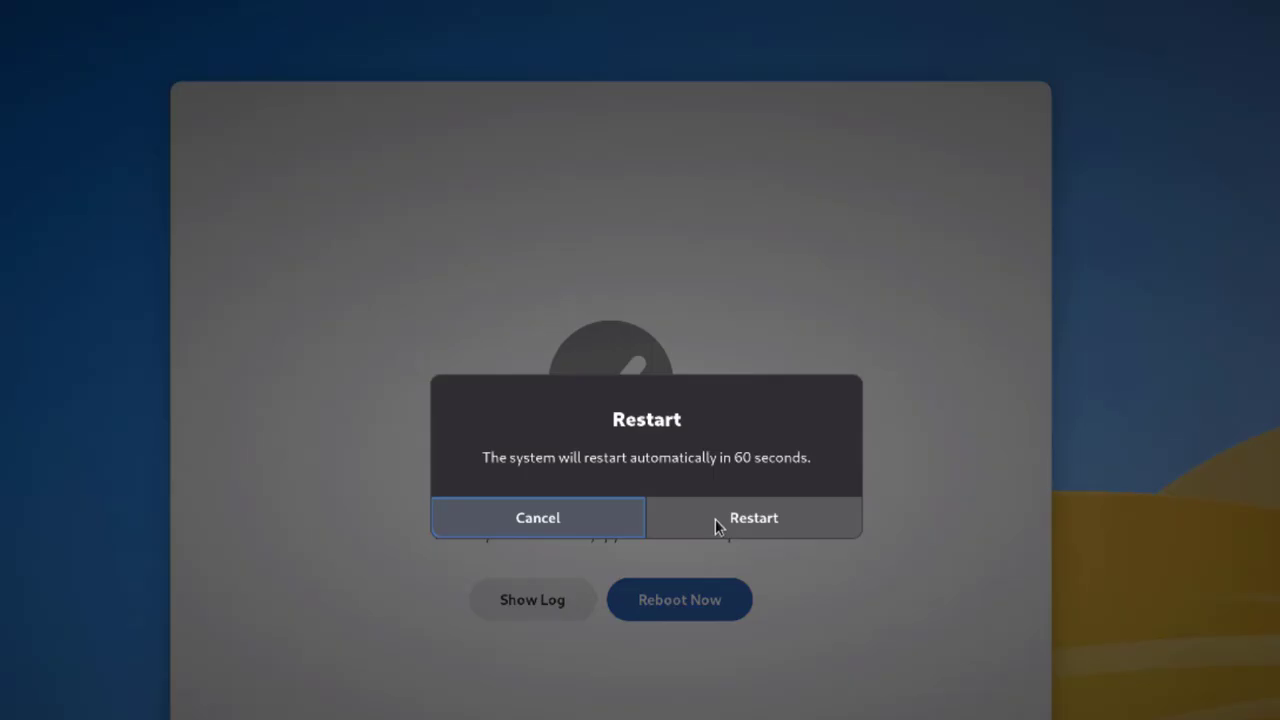
left_click(715, 519)
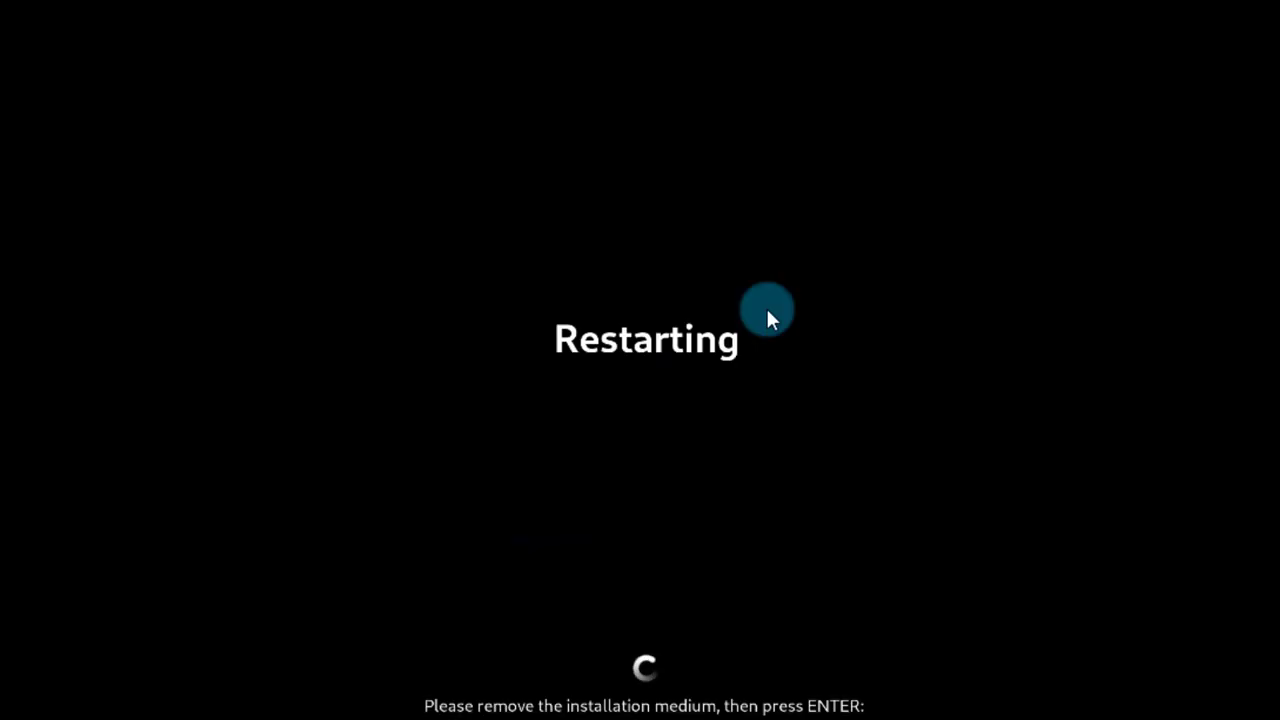
Continue booting without the USB, then sign in to the new user account with its password.
key("Return")
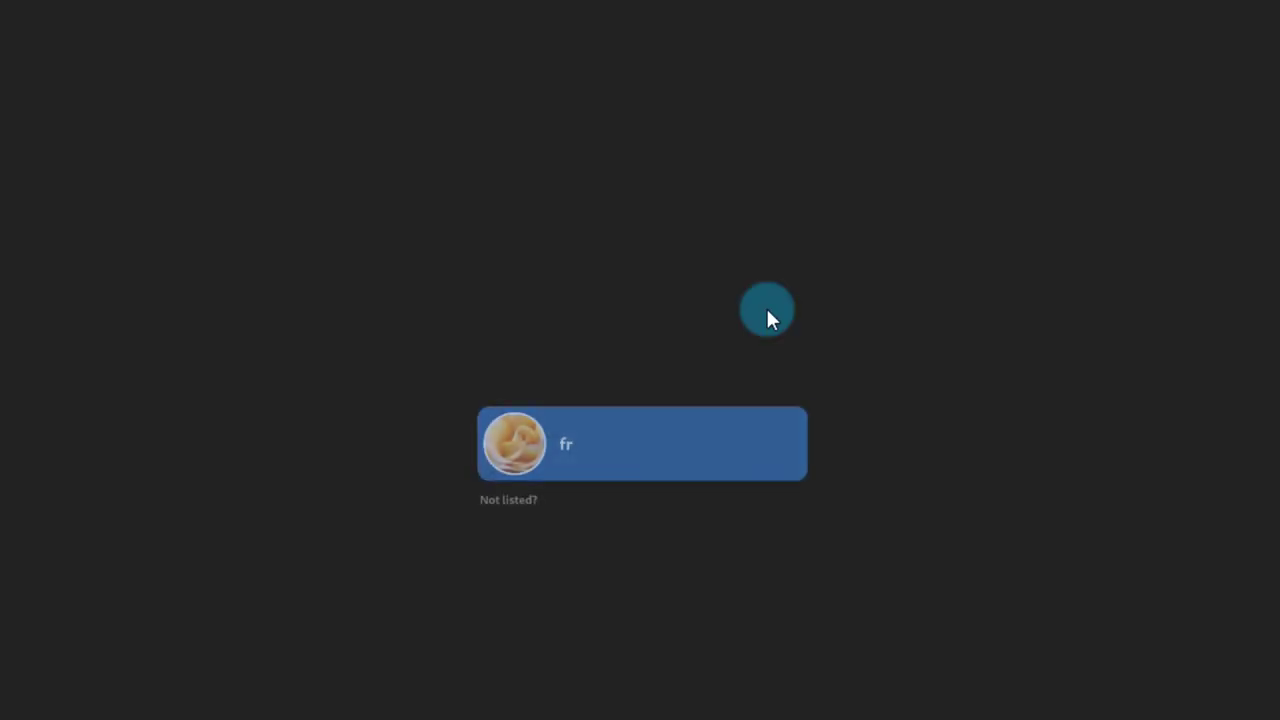
left_click(596, 444)
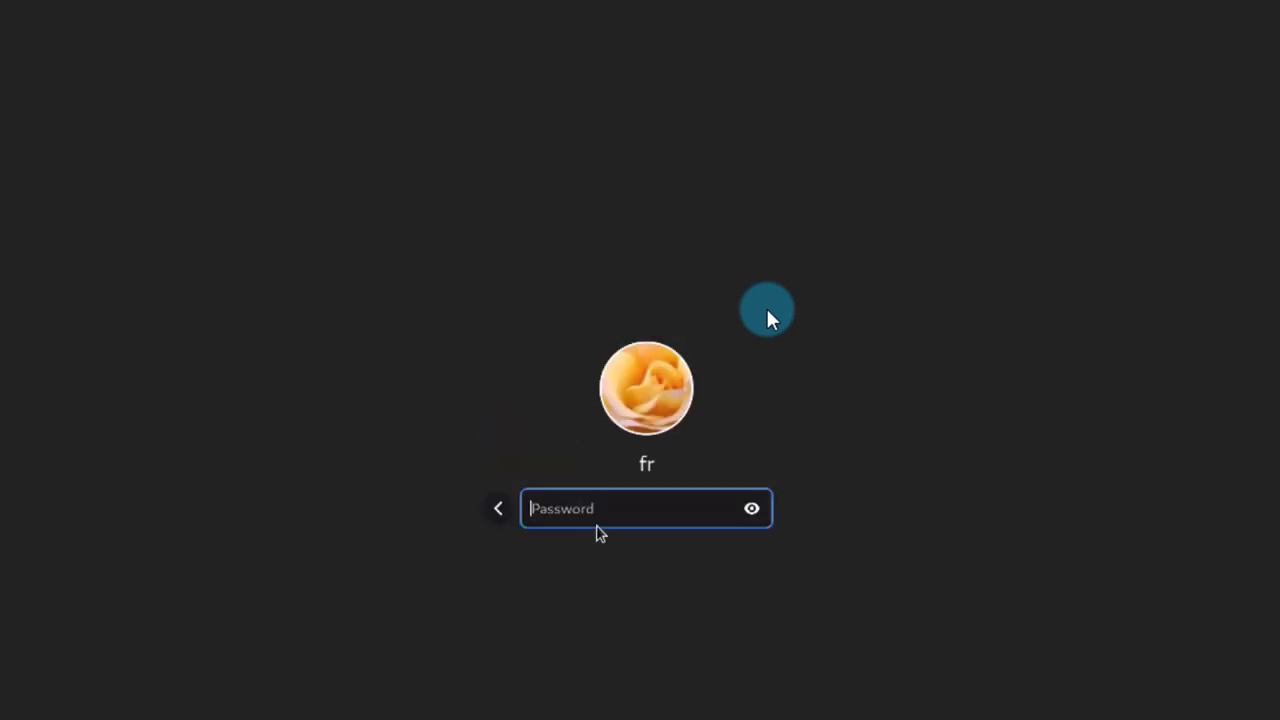
type("•••")
key("Return")
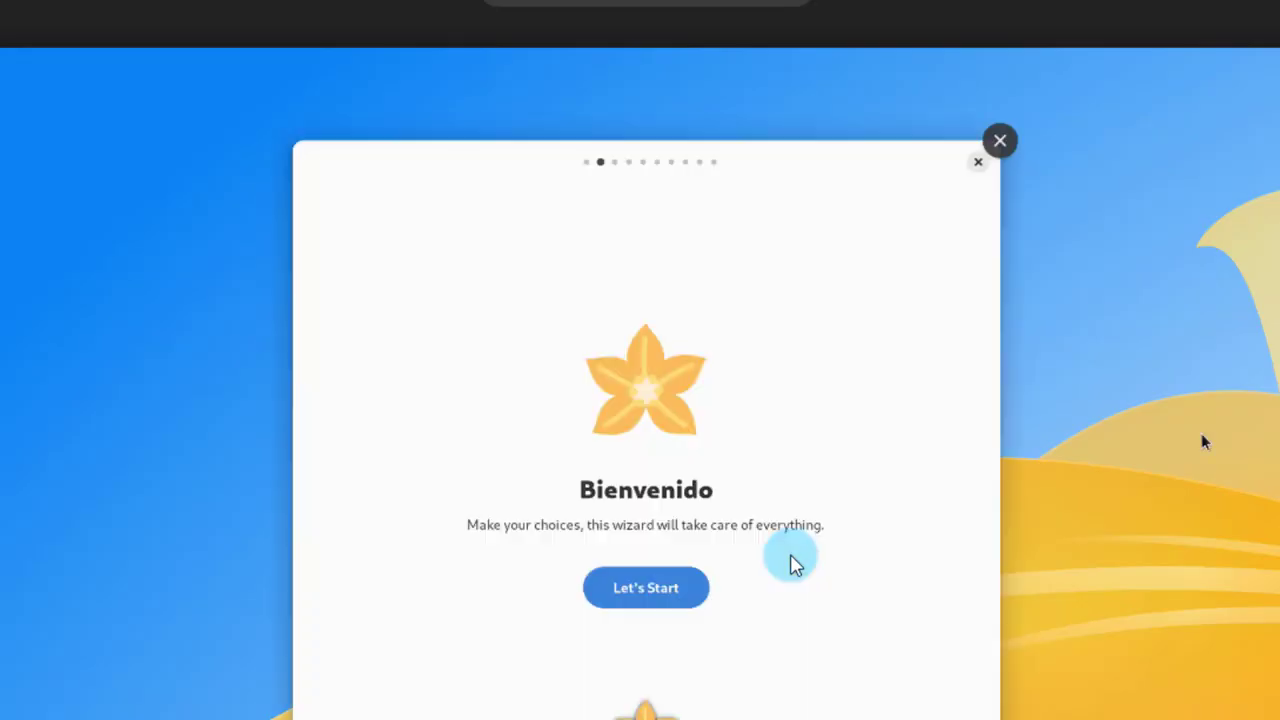
Start First Setup, keep the light colour scheme and both package managers, and enable Office.
left_click(640, 592)
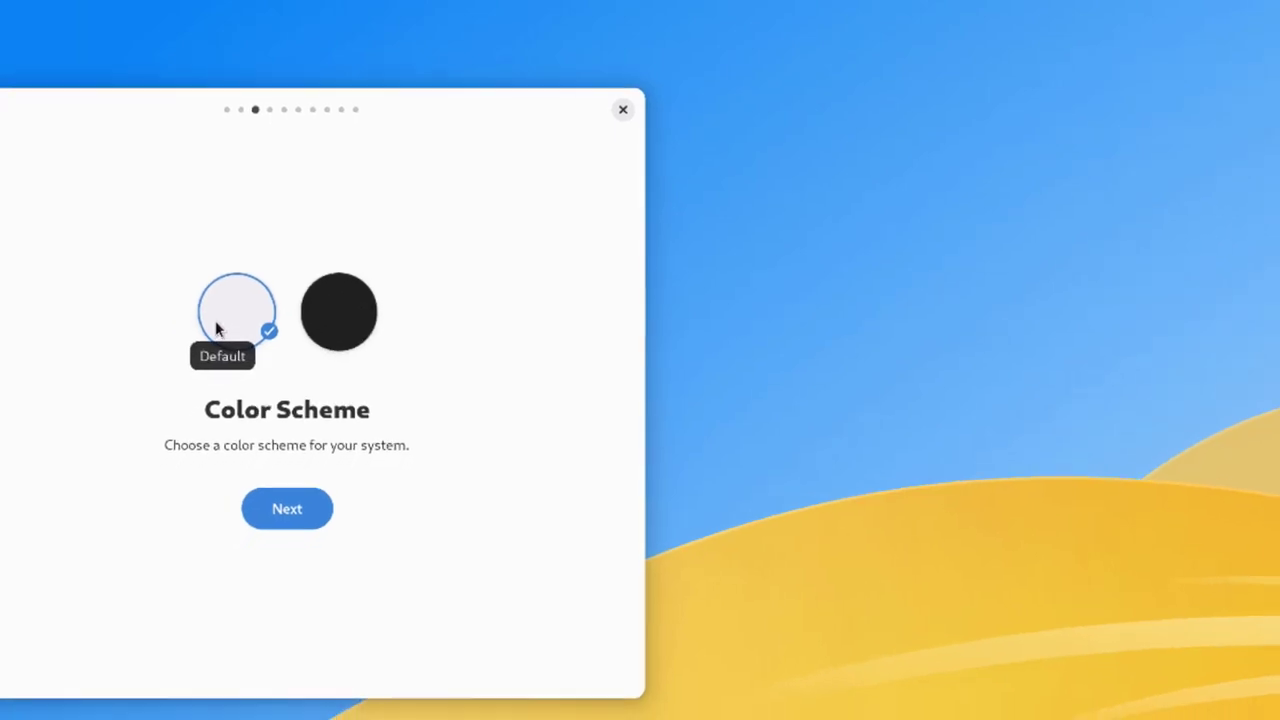
left_click(287, 508)
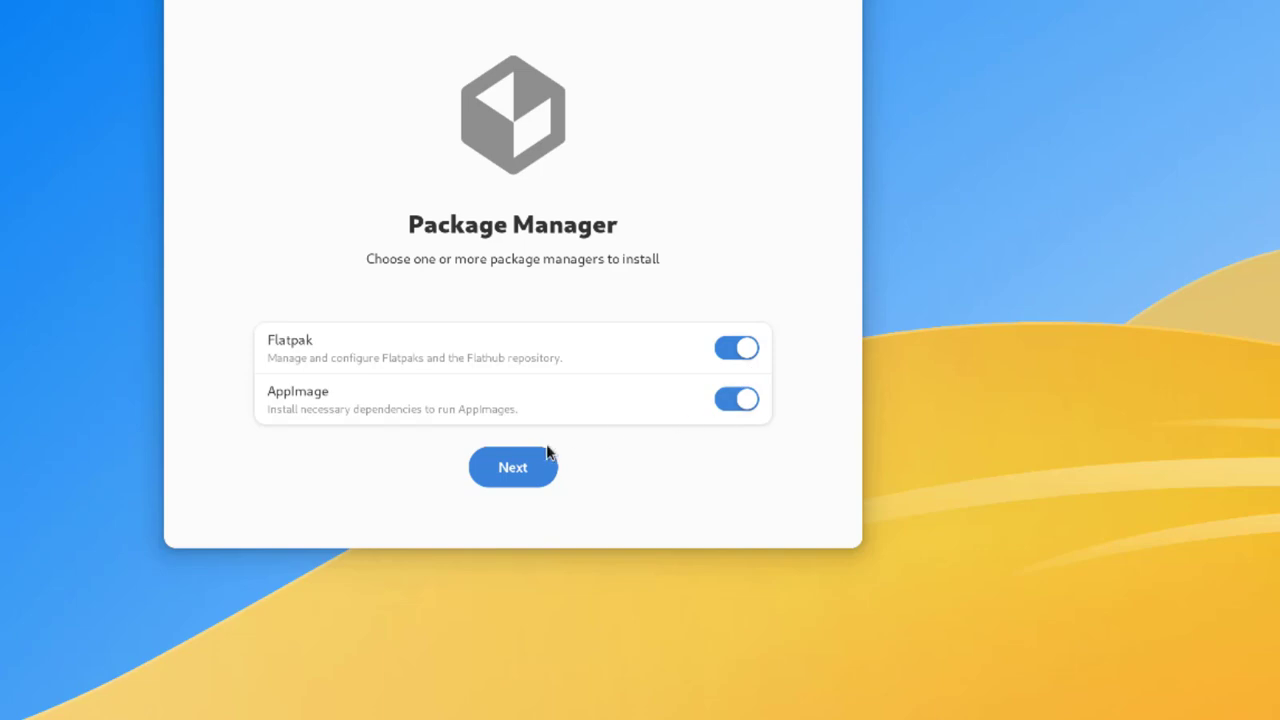
left_click(500, 464)
left_click(511, 373)
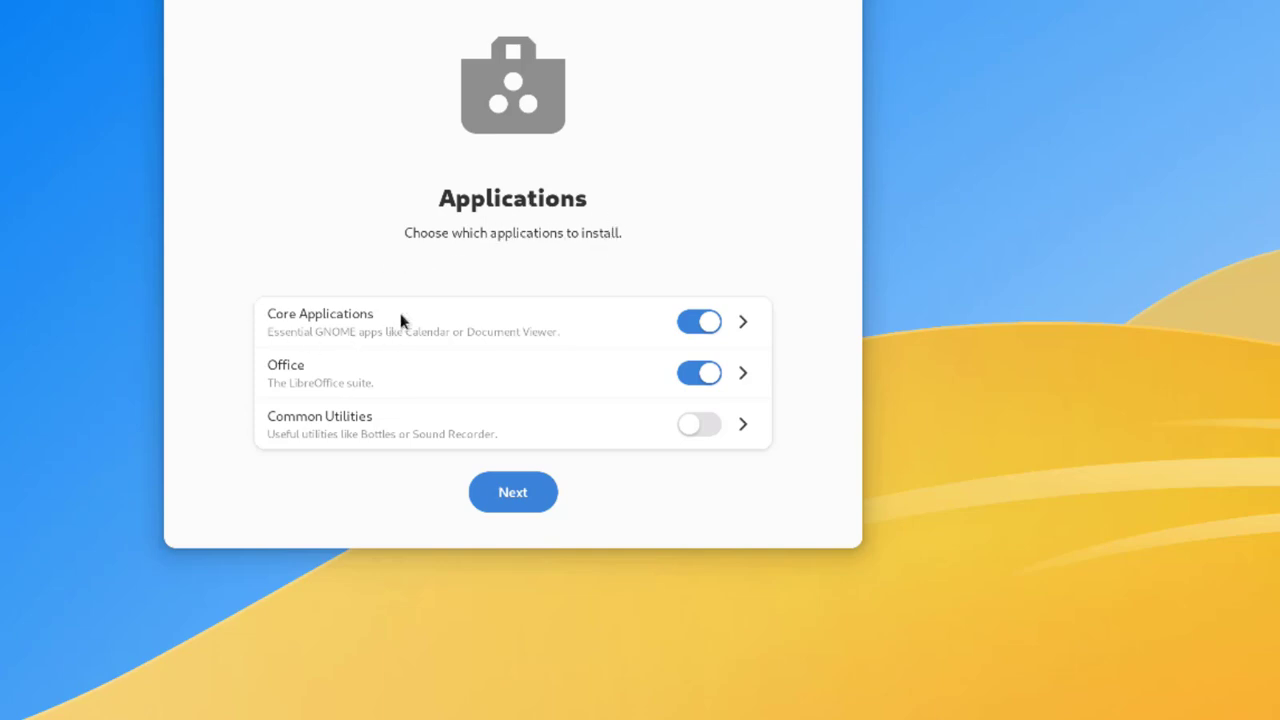
Review the individual apps in Core Applications, then close the list.
left_click(744, 322)
scroll(517, 276, "down", 4)
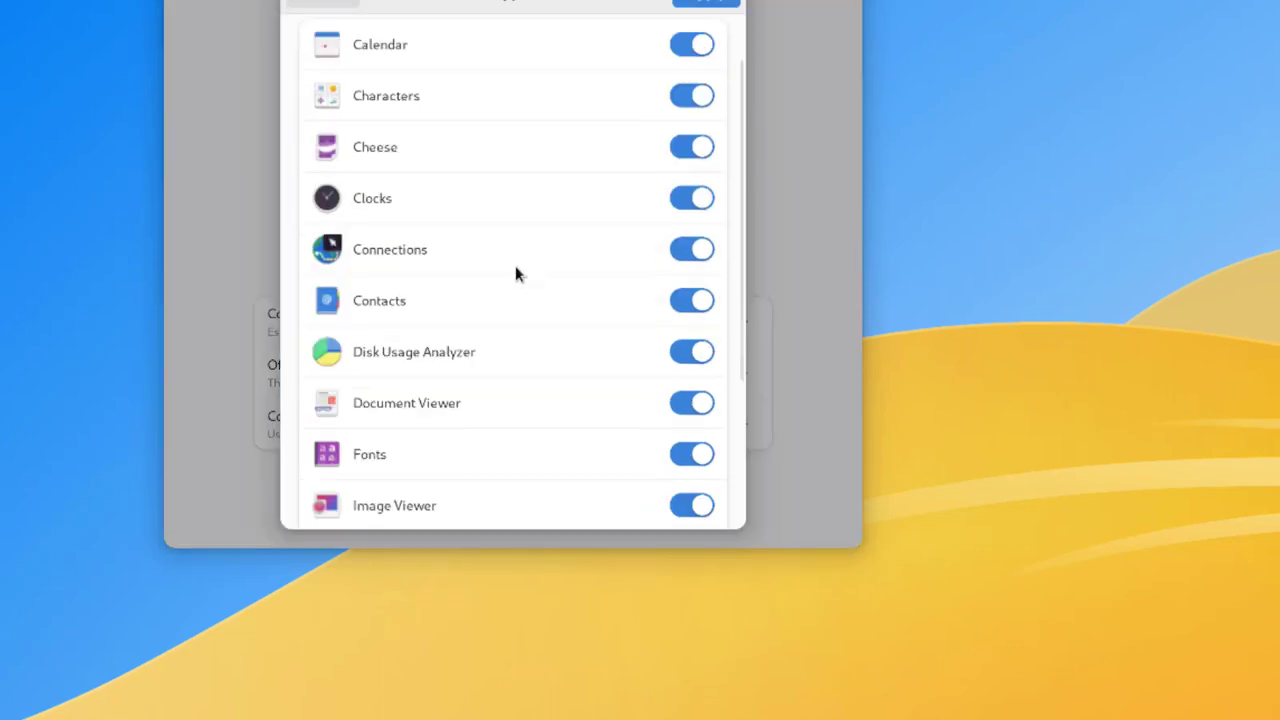
scroll(505, 260, "up", 4)
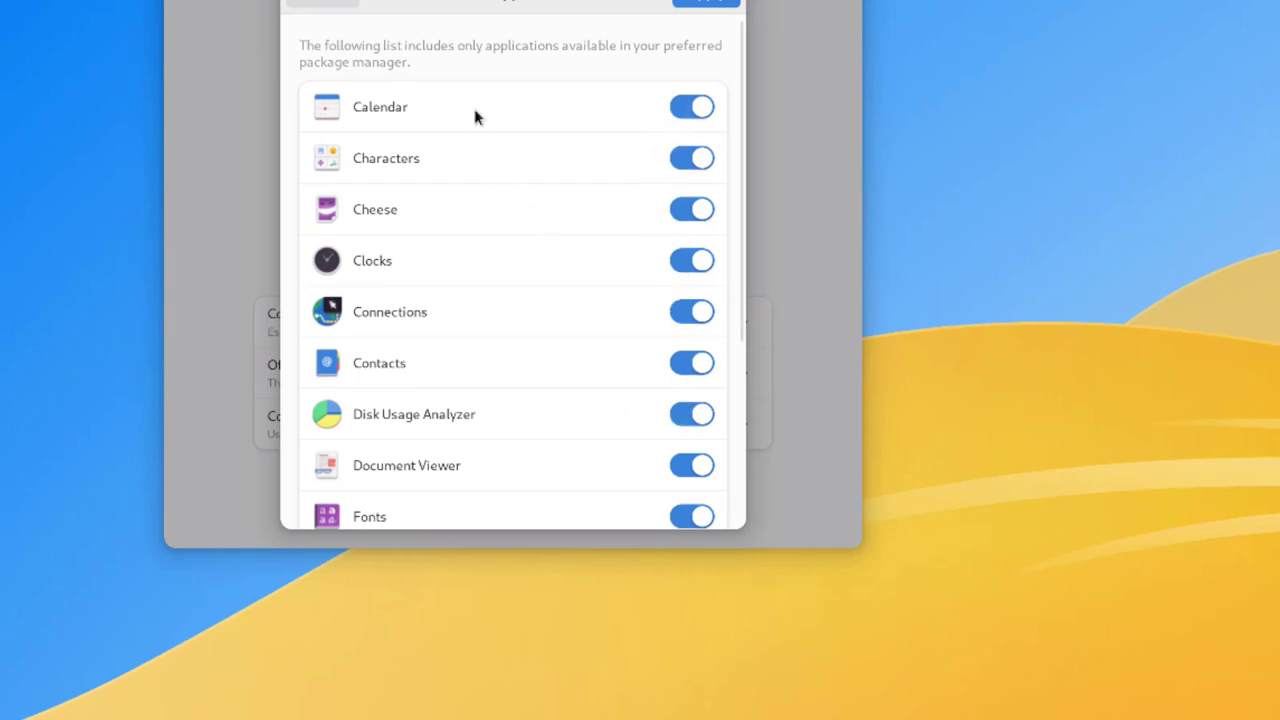
key("Escape")
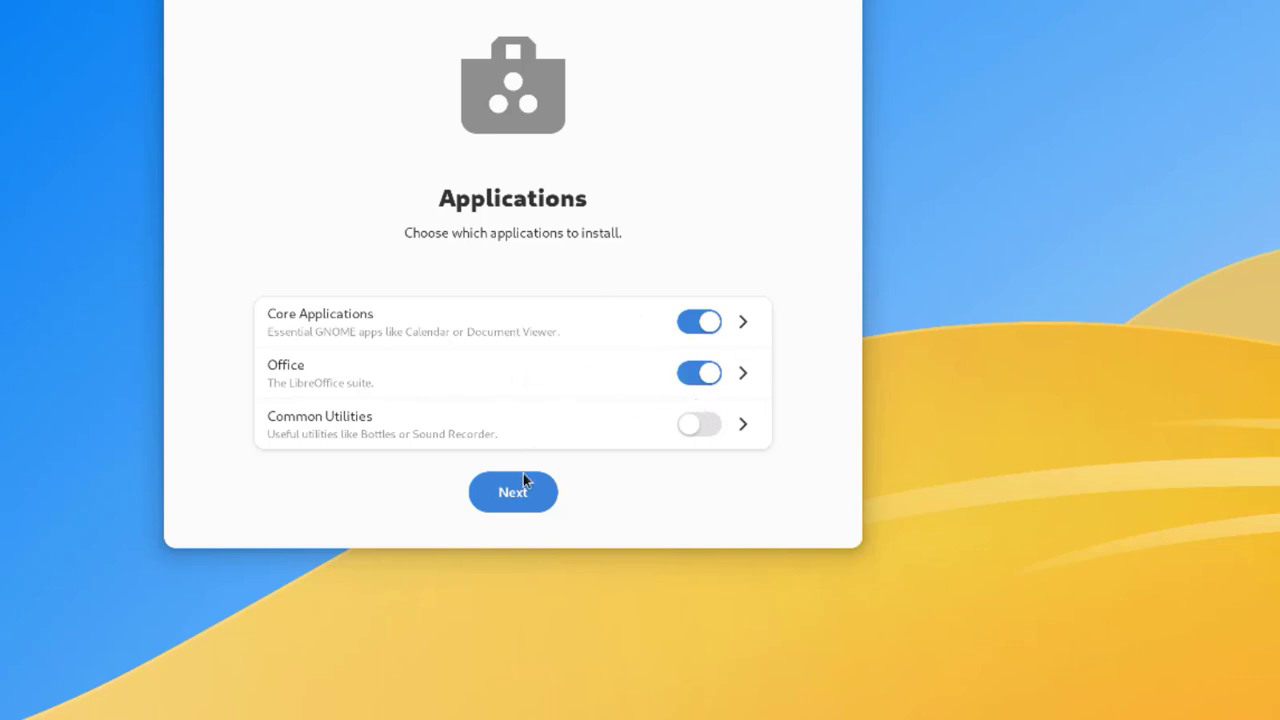
Review the Common Utilities apps, leaving all enabled, and continue to Timeshift.
left_click(672, 412)
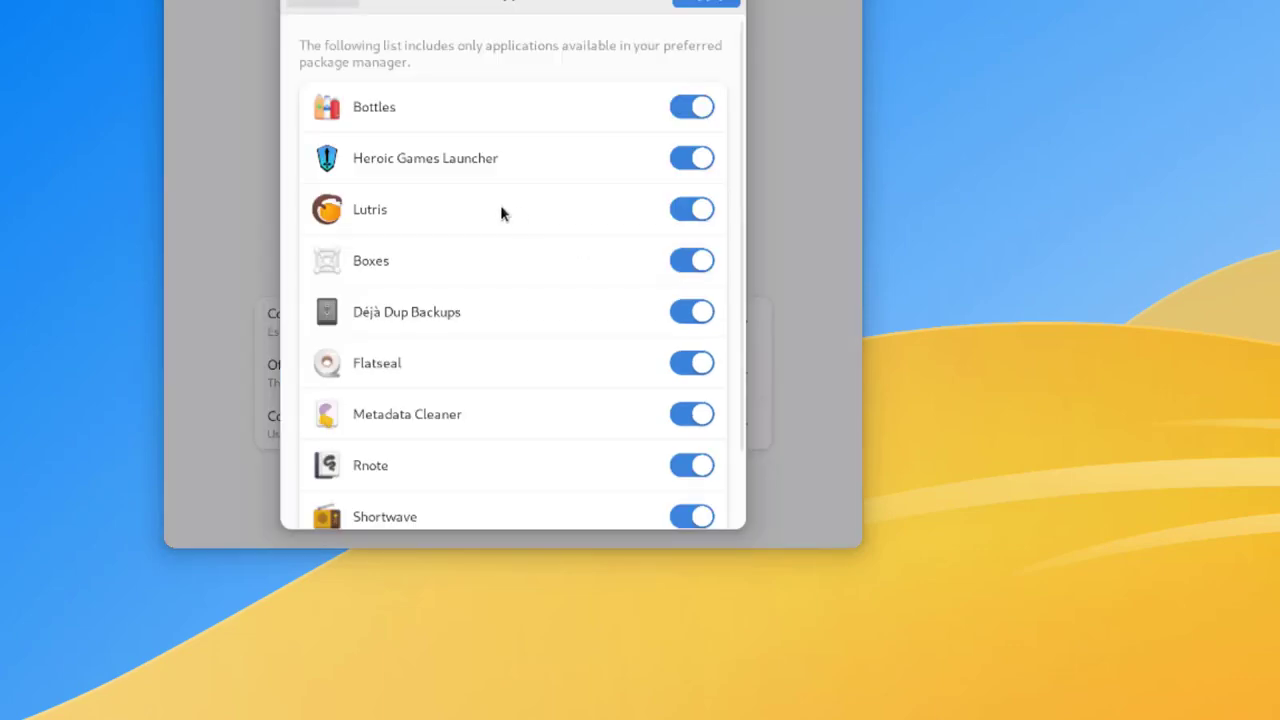
scroll(489, 200, "down", 2)
scroll(495, 222, "up", 2)
scroll(508, 235, "down", 2)
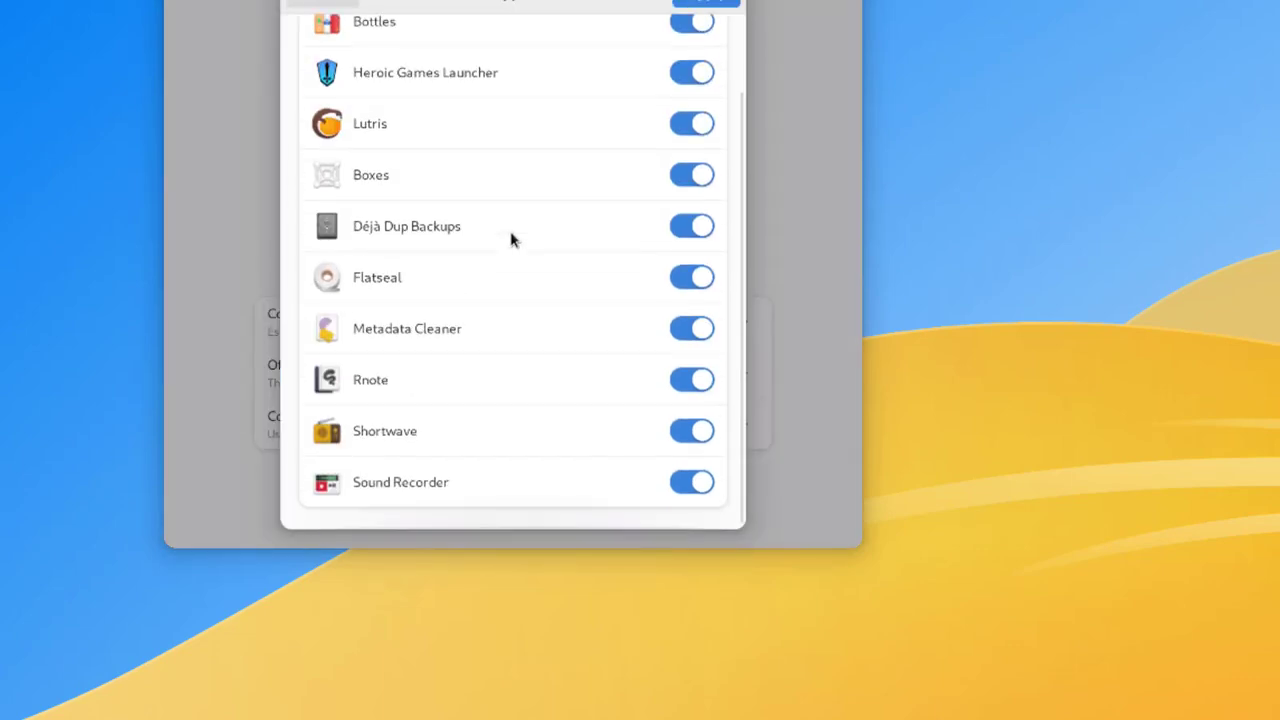
scroll(510, 235, "up", 2)
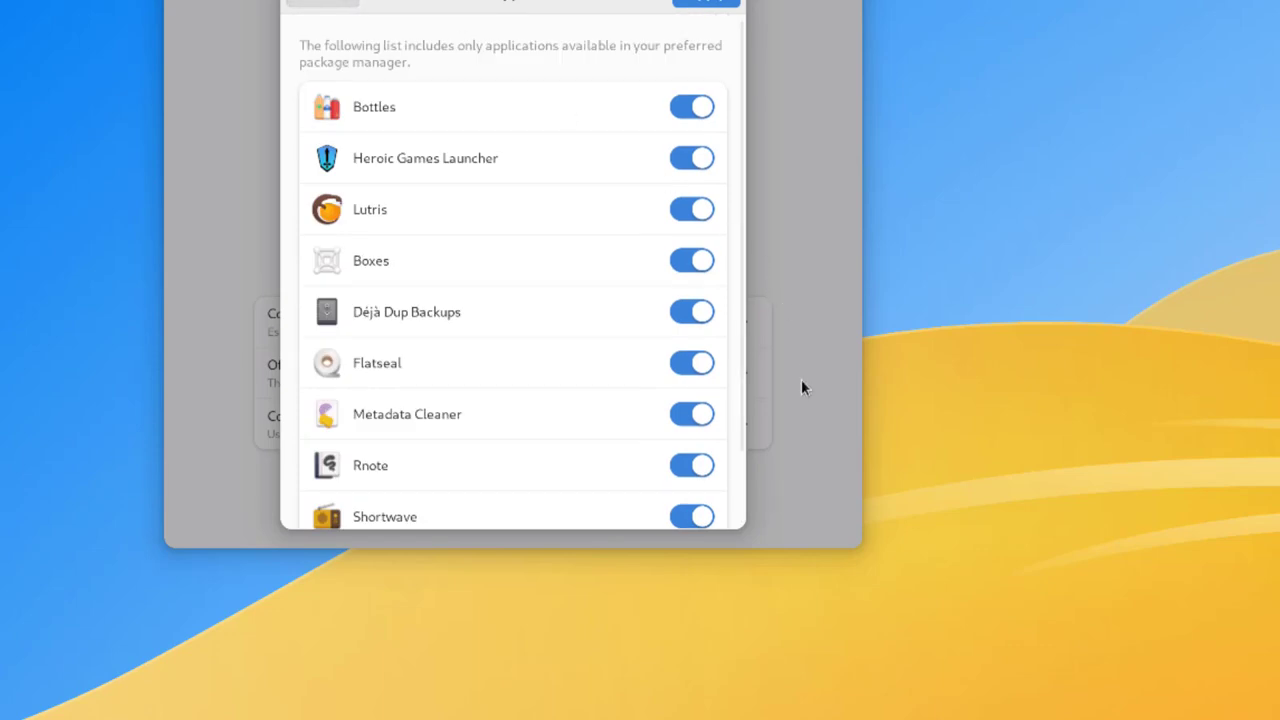
left_click(320, 10)
left_click(506, 503)
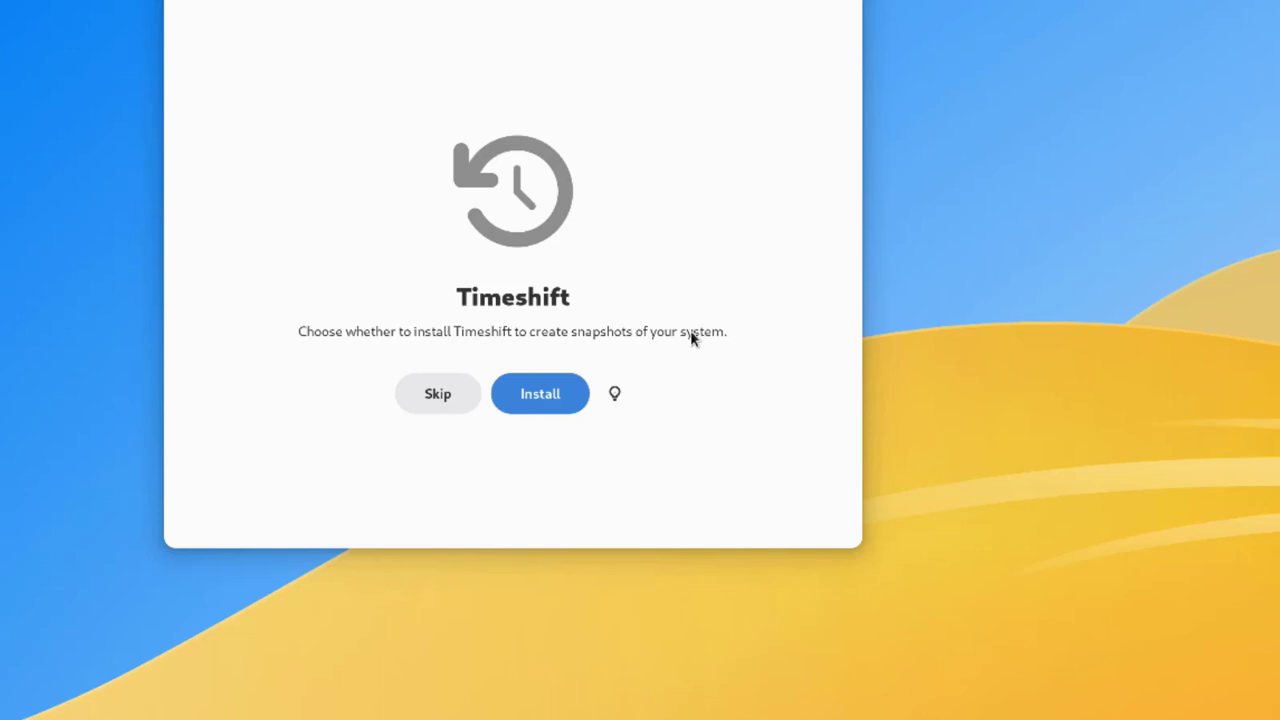
Skip Timeshift and restricted codecs, and continue with Apport crash reporting left off.
left_click(439, 388)
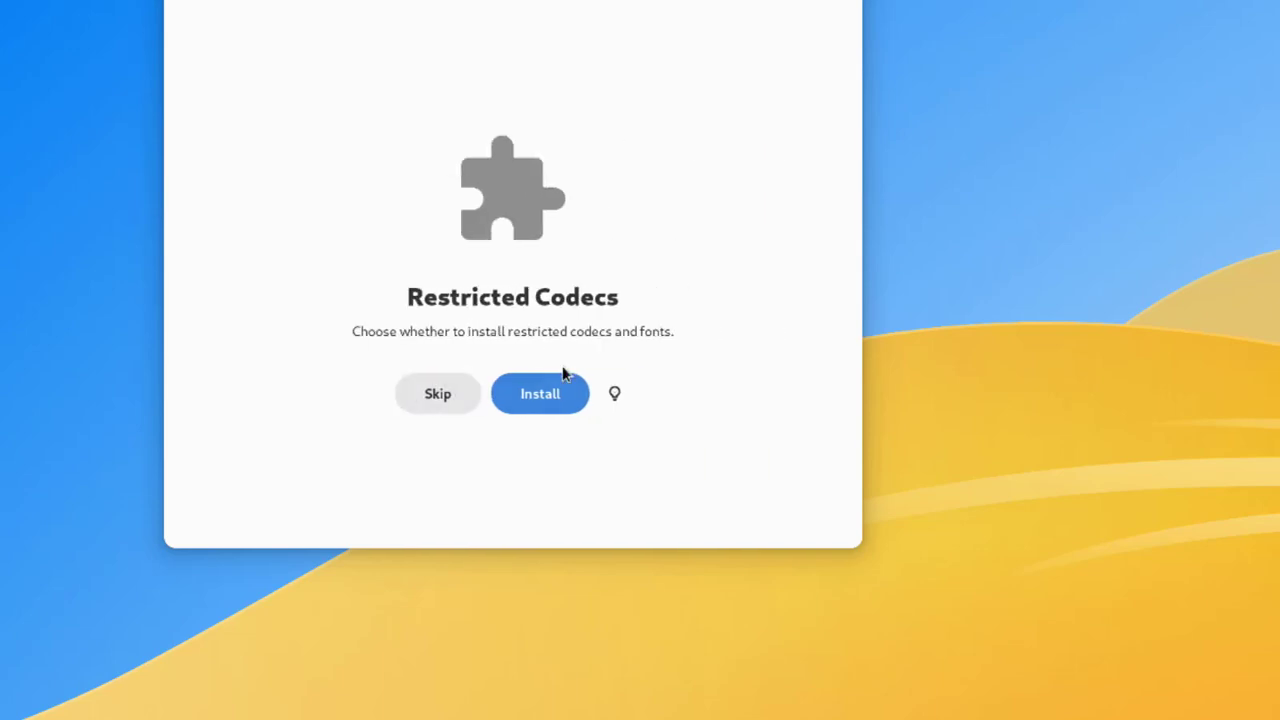
left_click(450, 394)
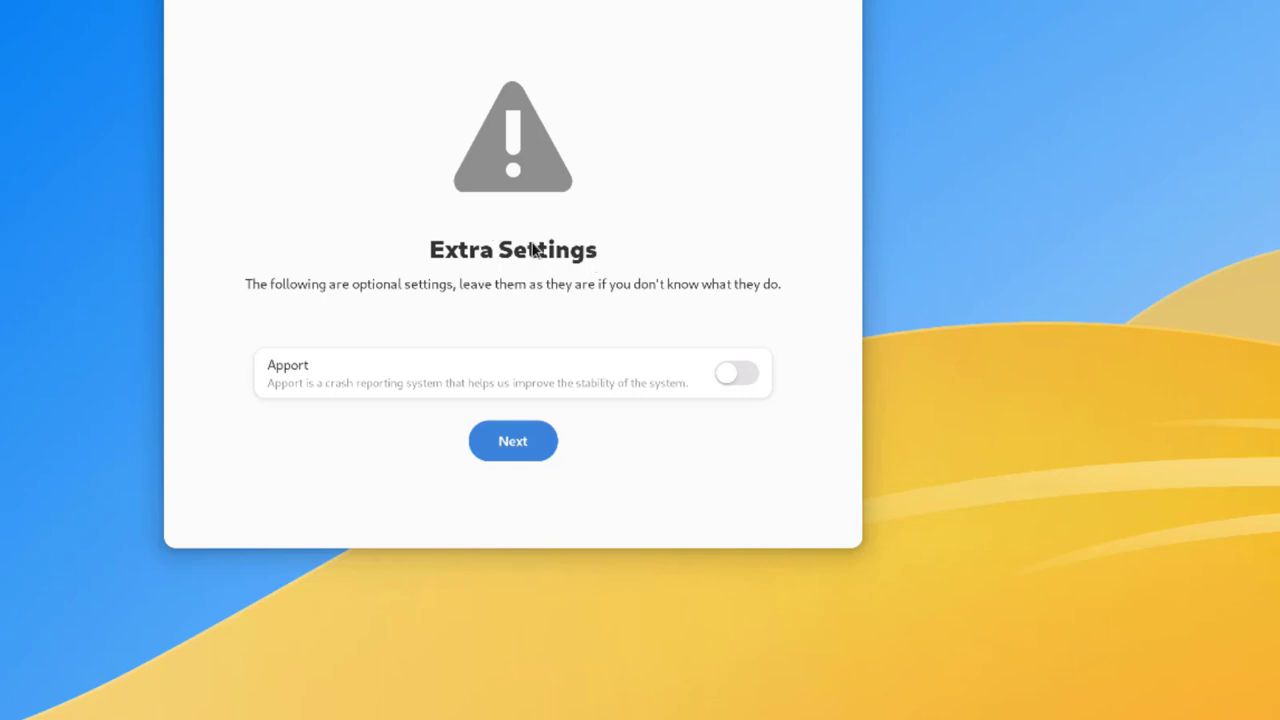
left_click(513, 443)
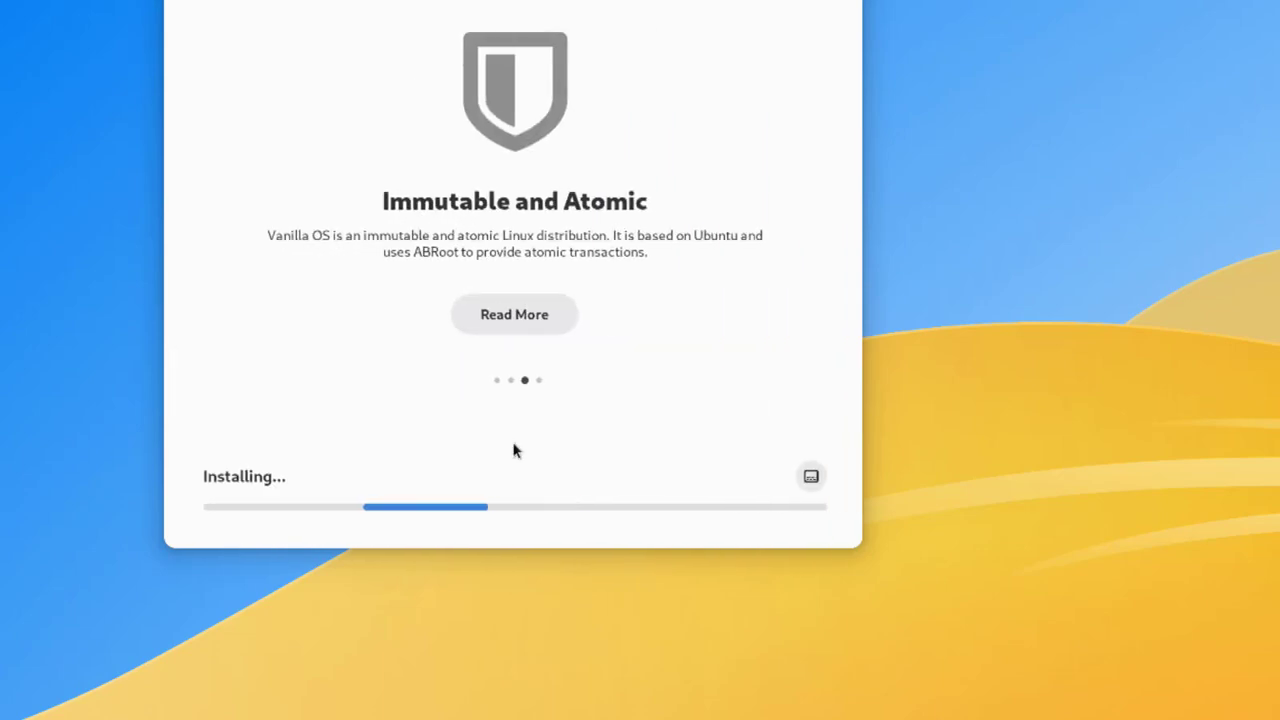
Enter the account password to authorise installing the selected software.
type("***")
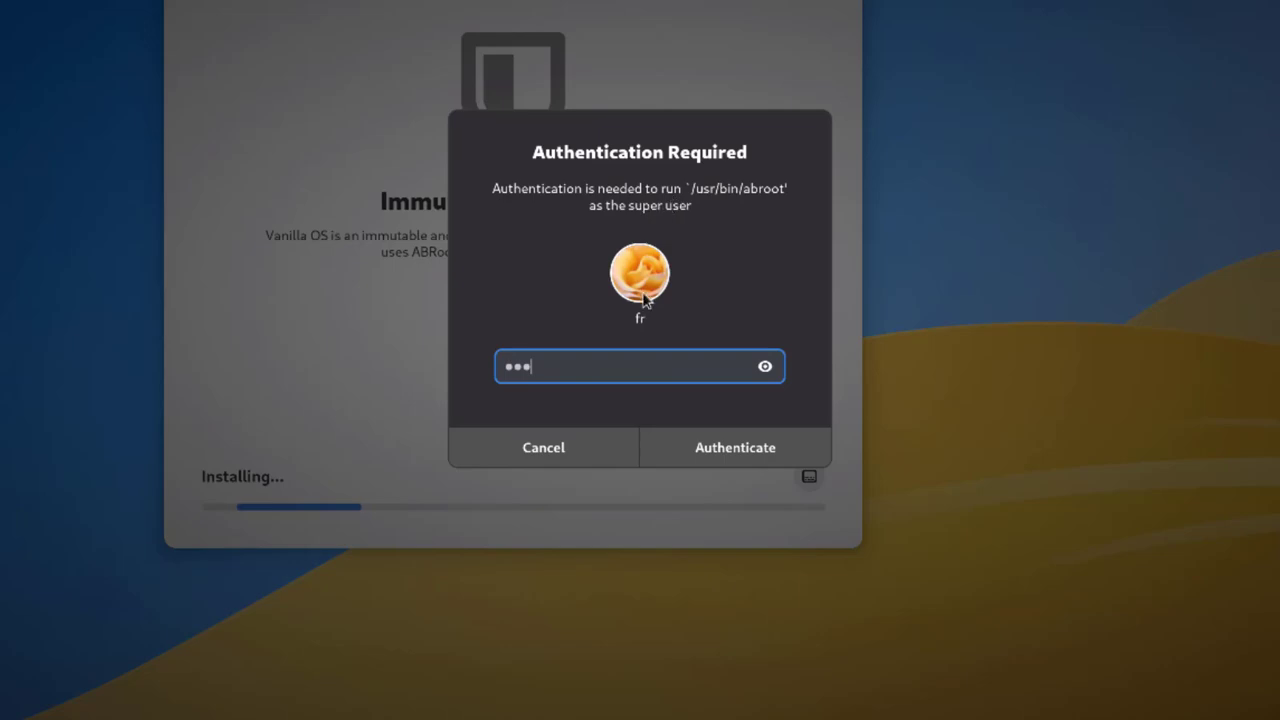
left_click(770, 450)
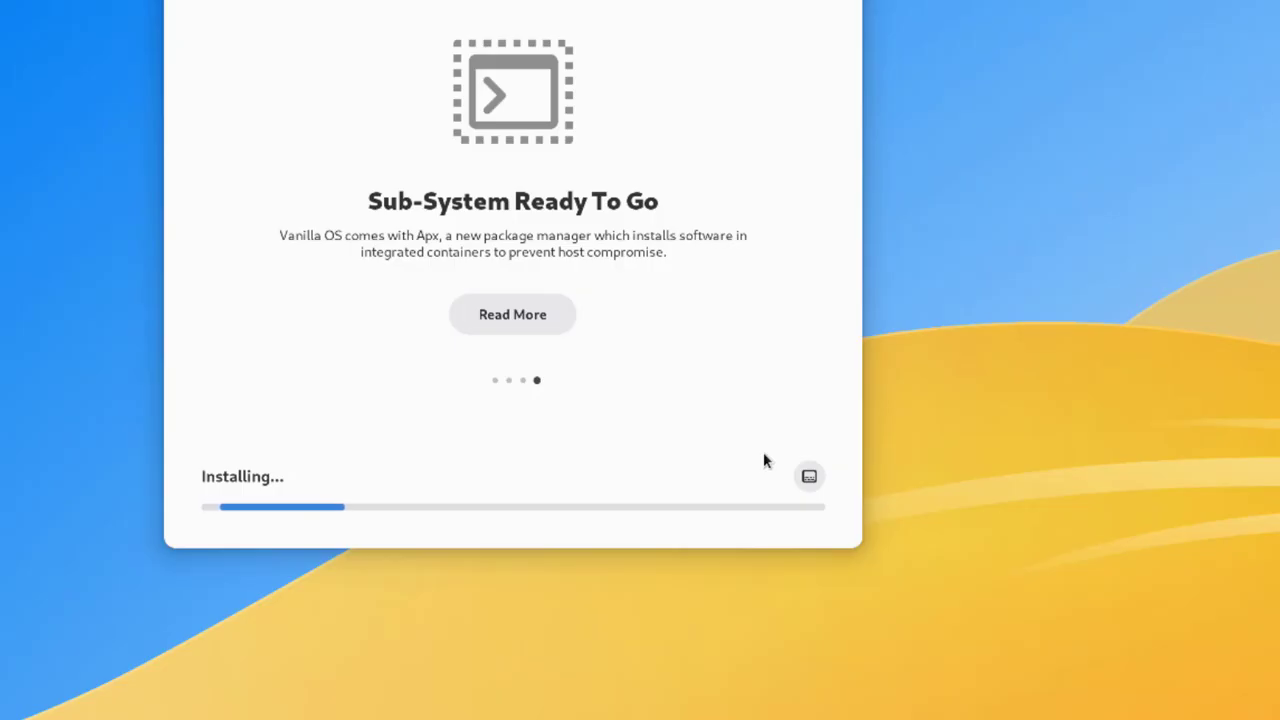
left_click(626, 592)
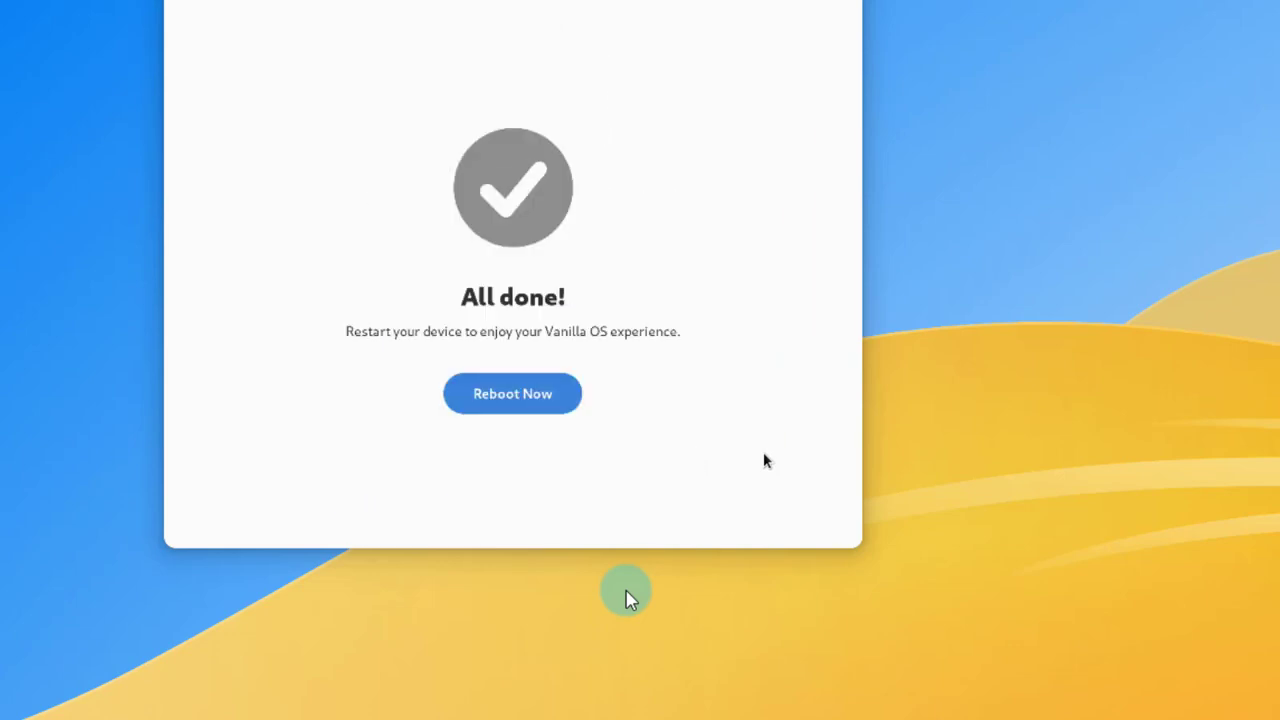
Reboot the device and log back in to the user account.
left_click(516, 393)
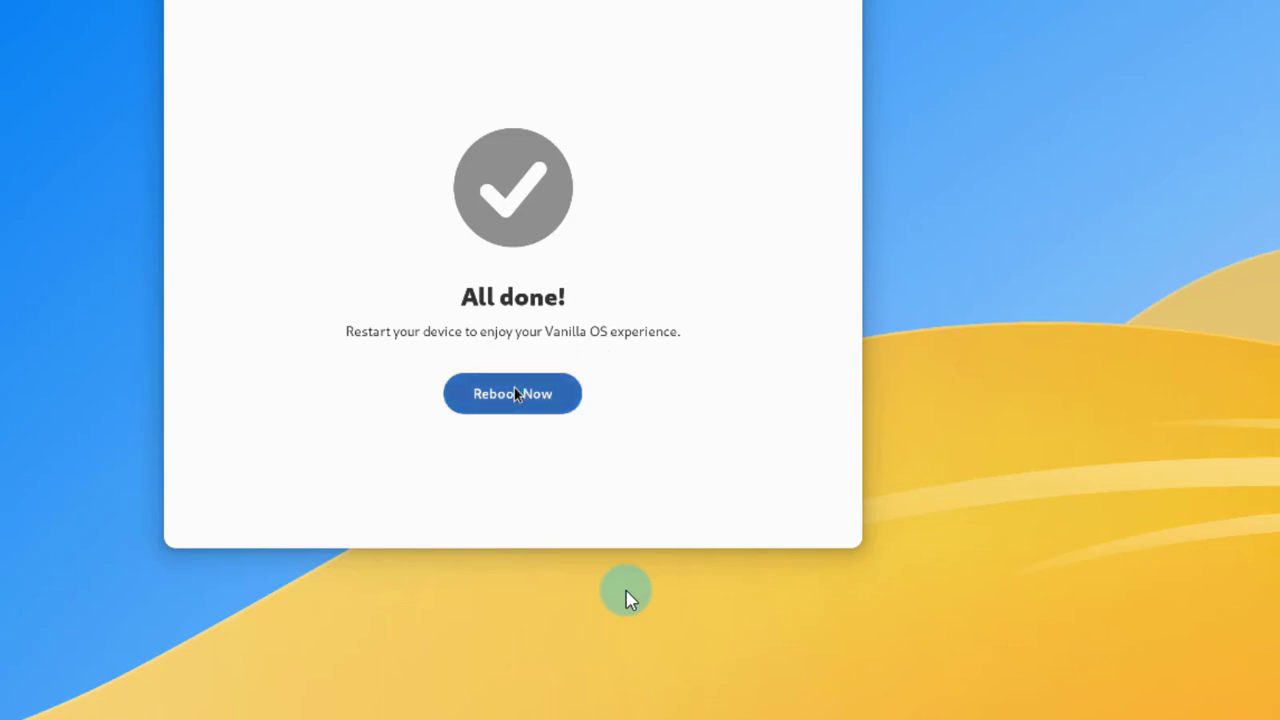
left_click(778, 336)
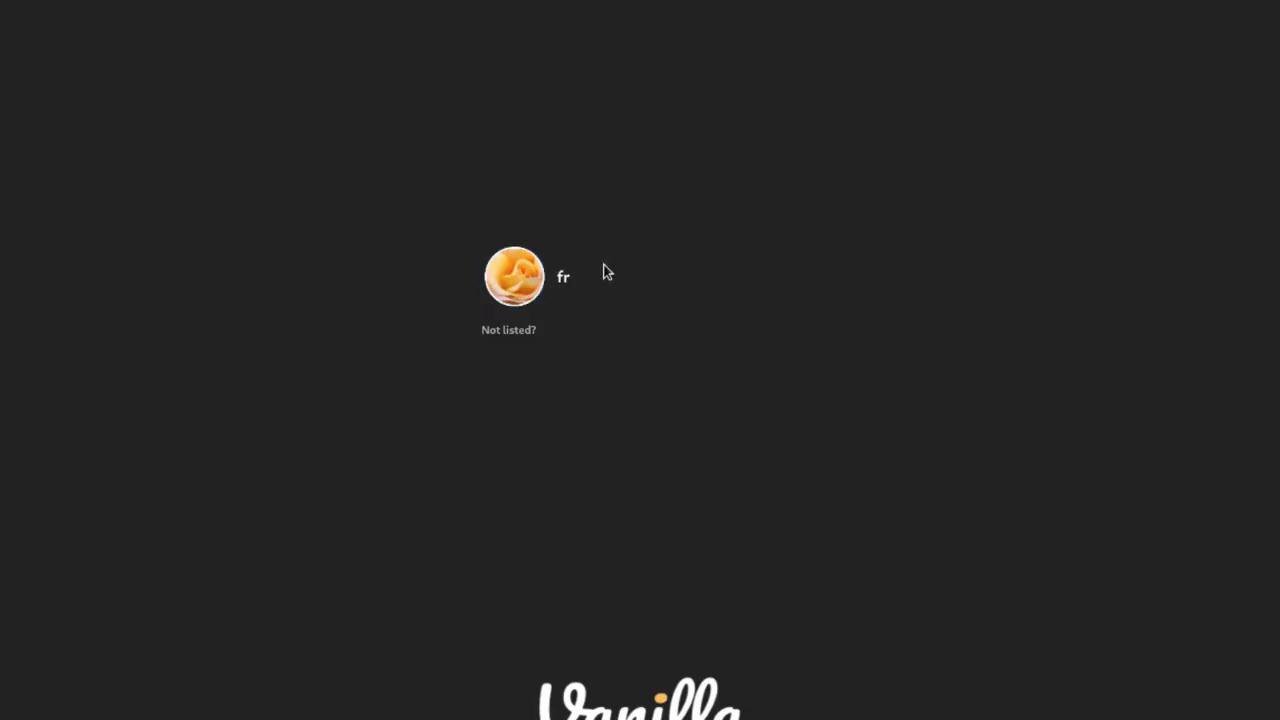
left_click(606, 272)
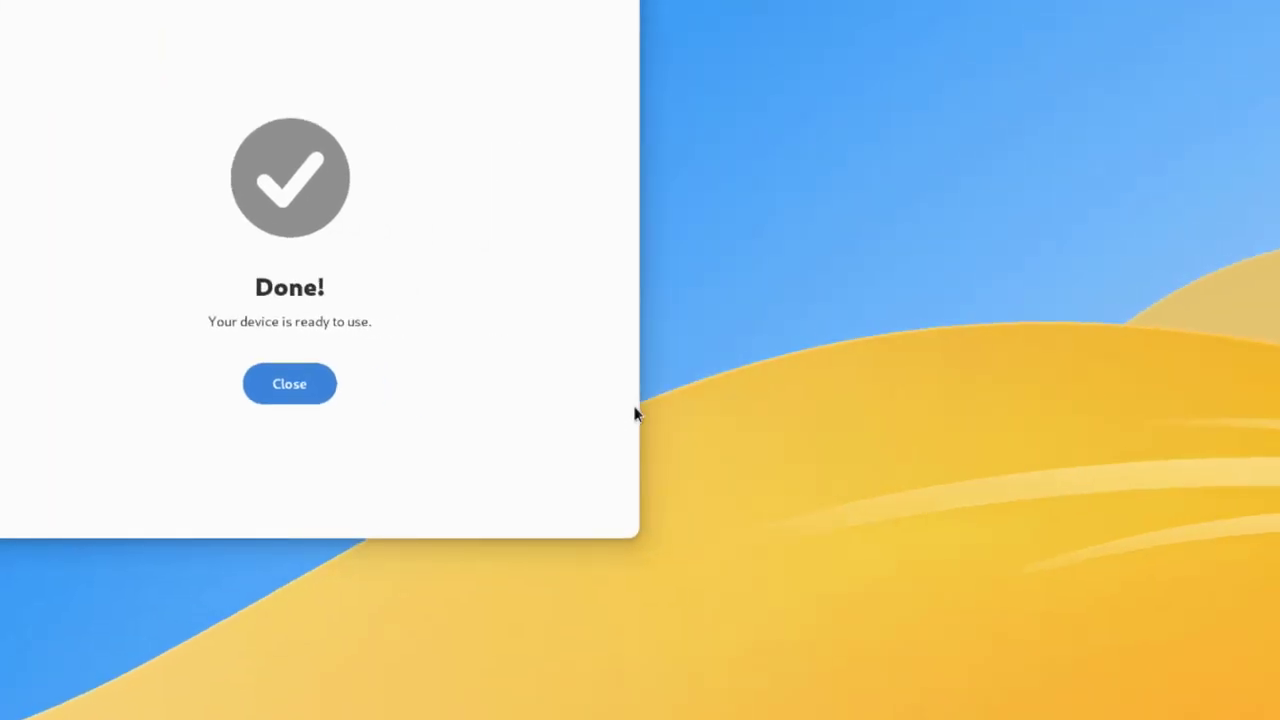
Close setup, load wikipedia.org in GNOME Web, close the browser, and launch Software.
left_click(637, 413)
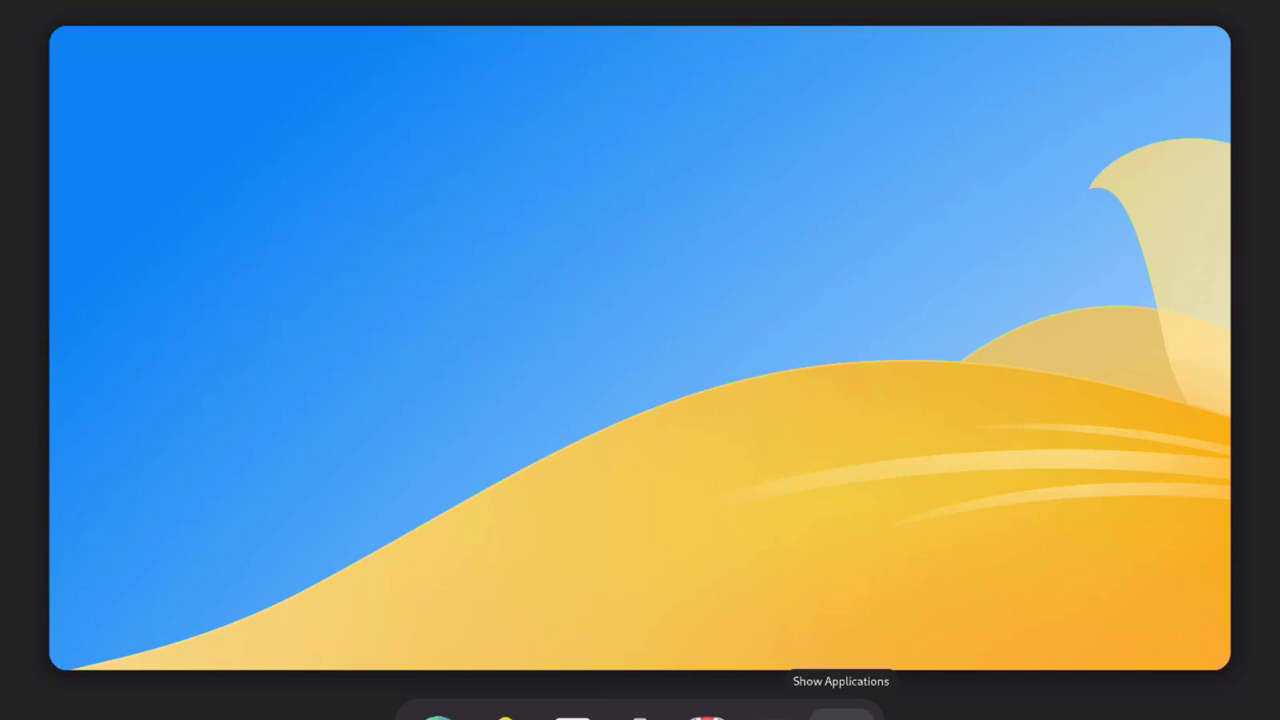
left_click(437, 712)
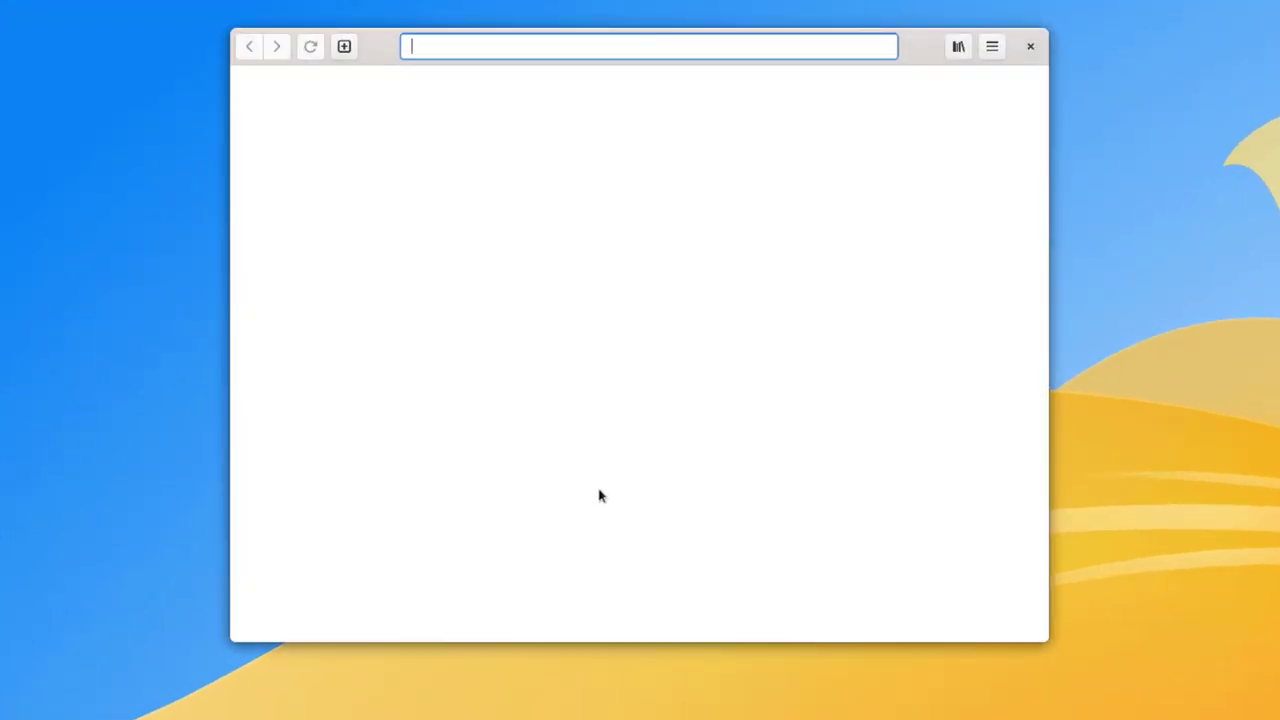
key("super")
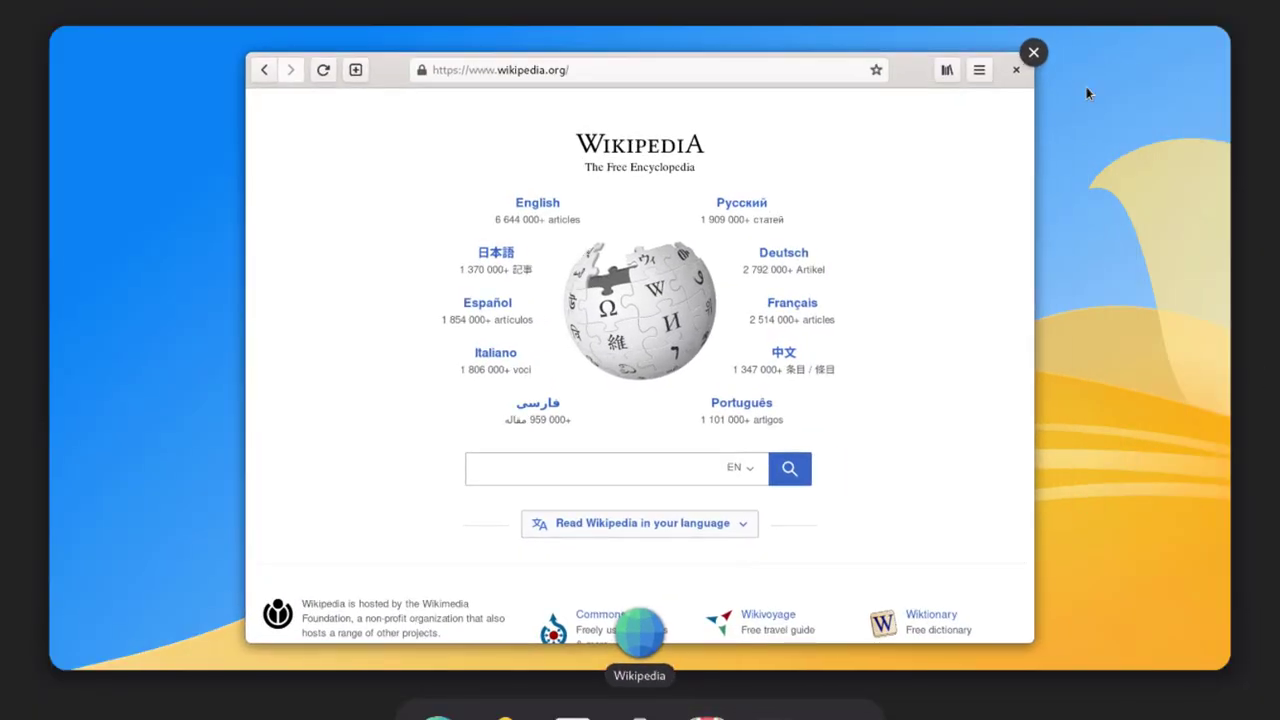
left_click(1032, 54)
left_click(640, 716)
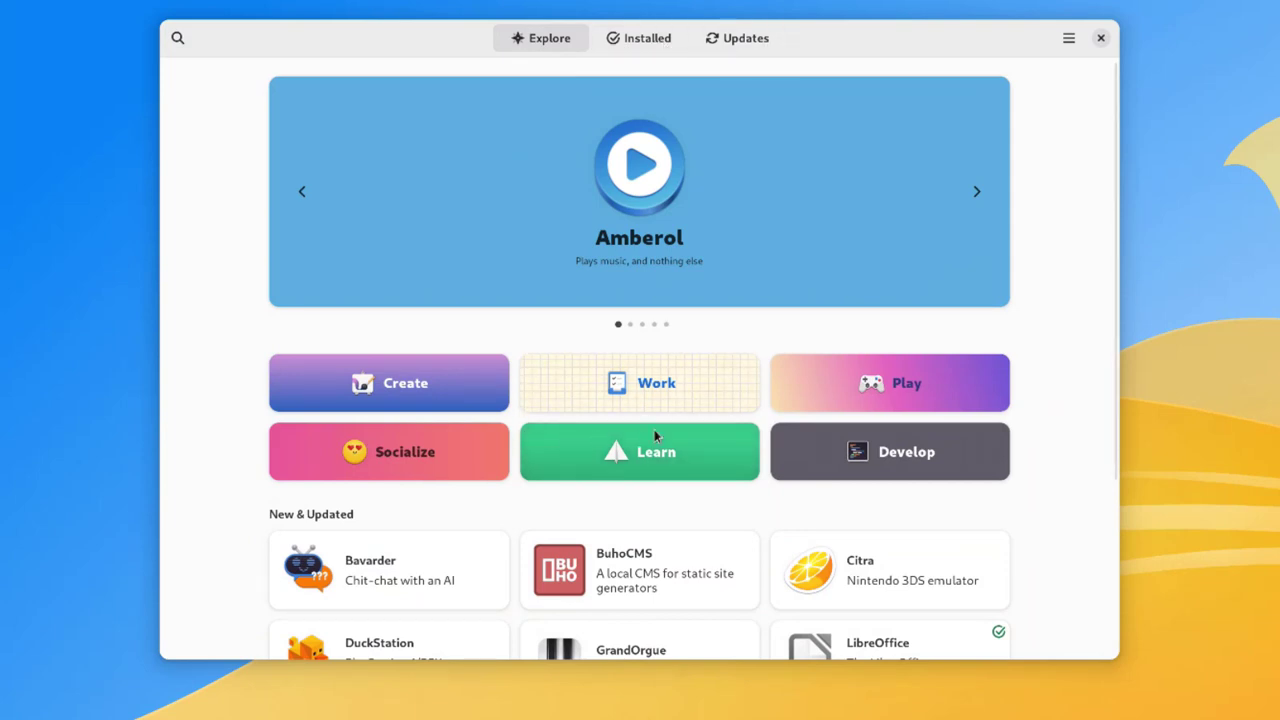
Browse the Learn category of apps, then go back to Explore.
scroll(670, 426, "down", 5)
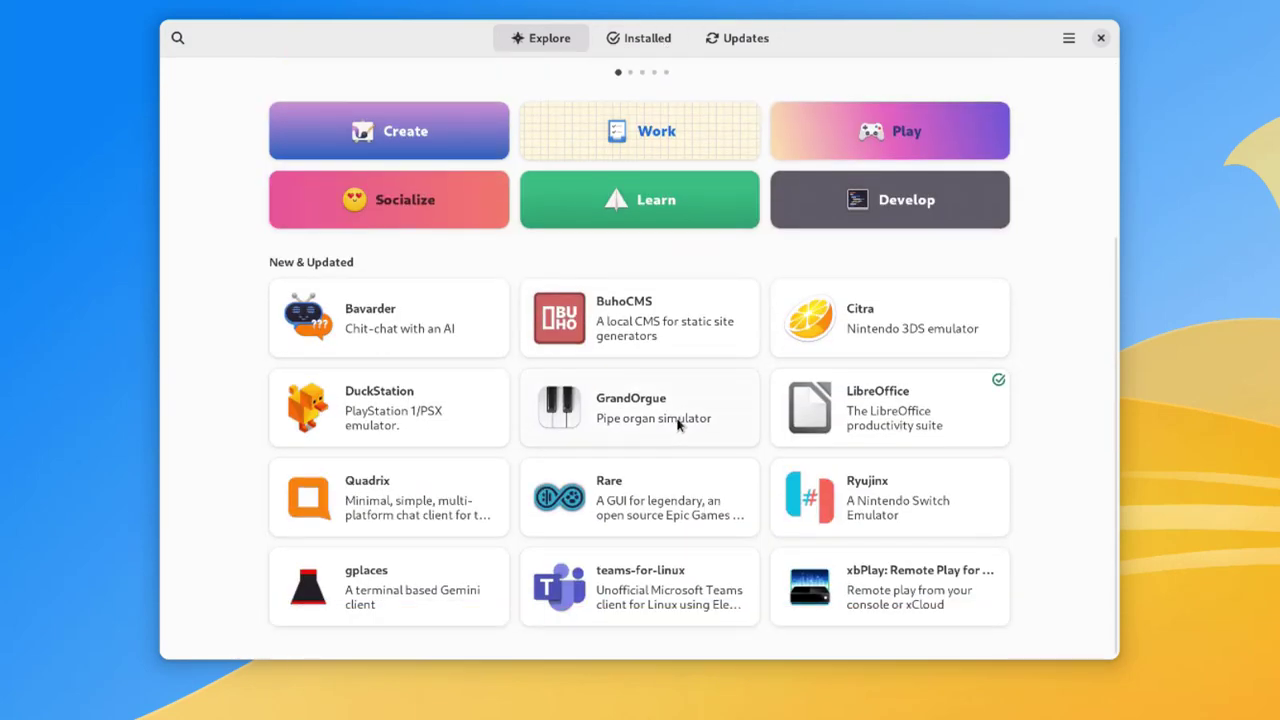
scroll(675, 425, "up", 5)
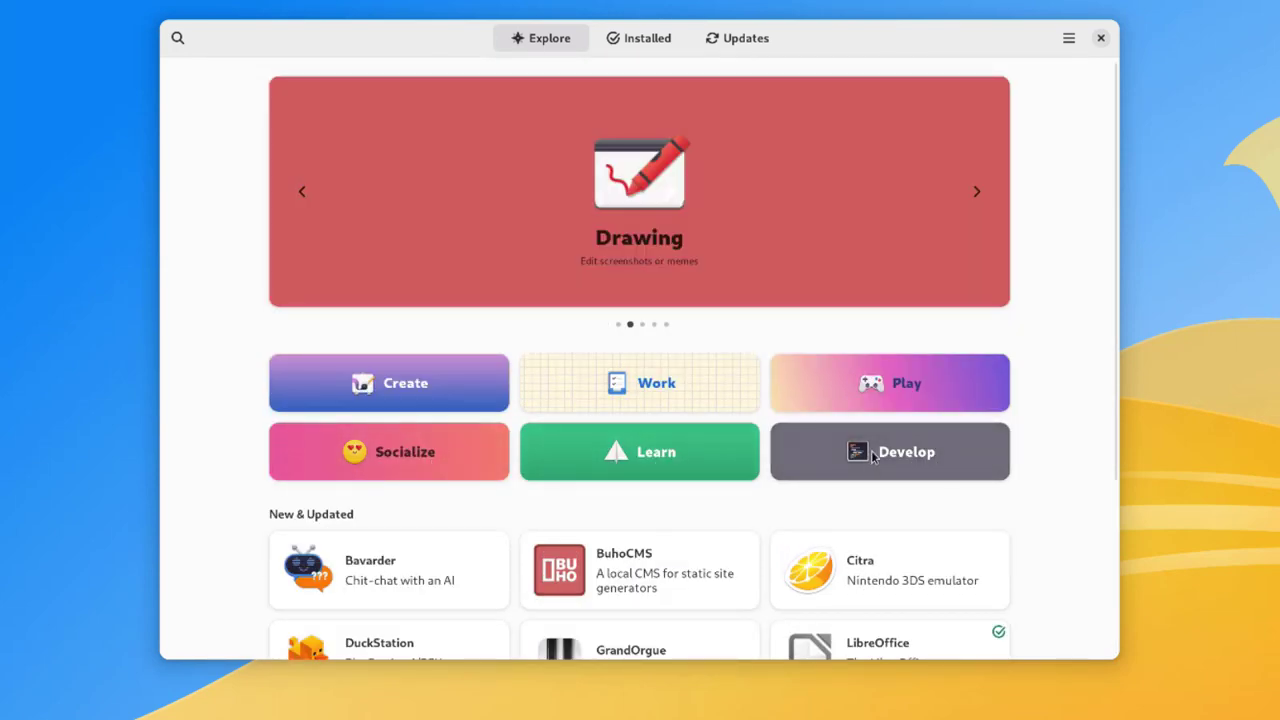
left_click(700, 476)
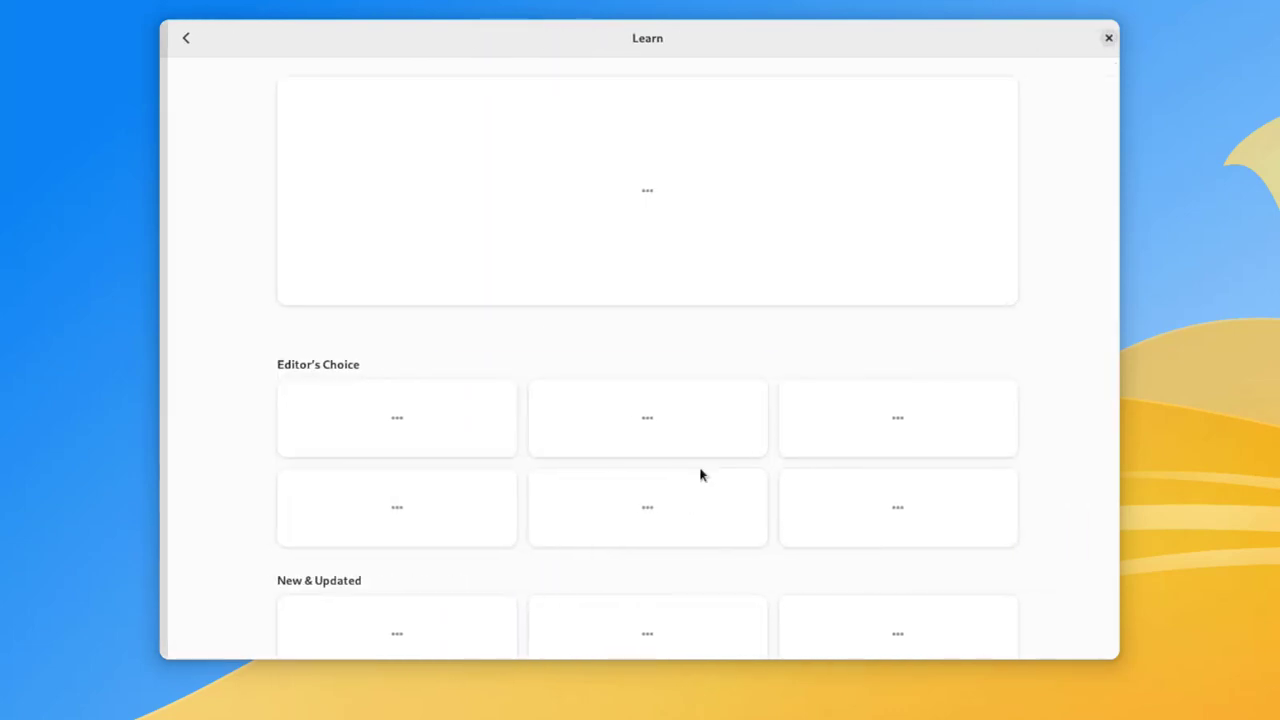
scroll(700, 471, "down", 10)
scroll(731, 421, "up", 10)
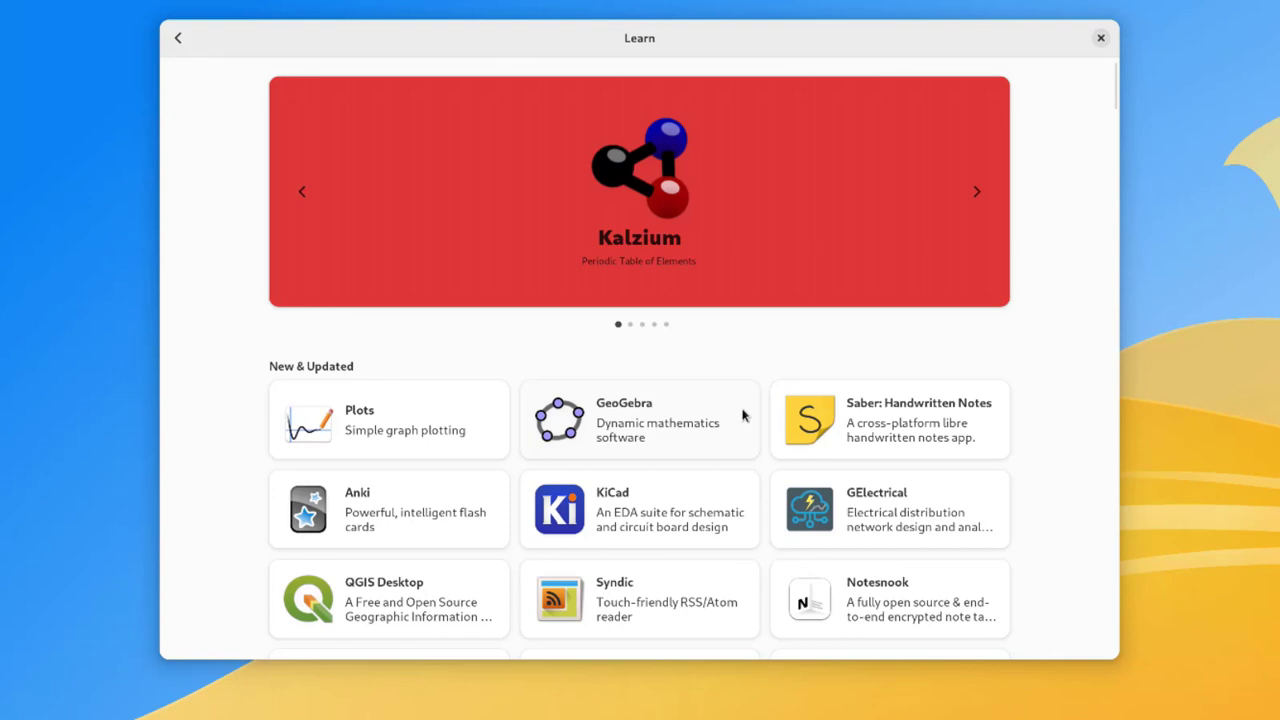
left_click(189, 39)
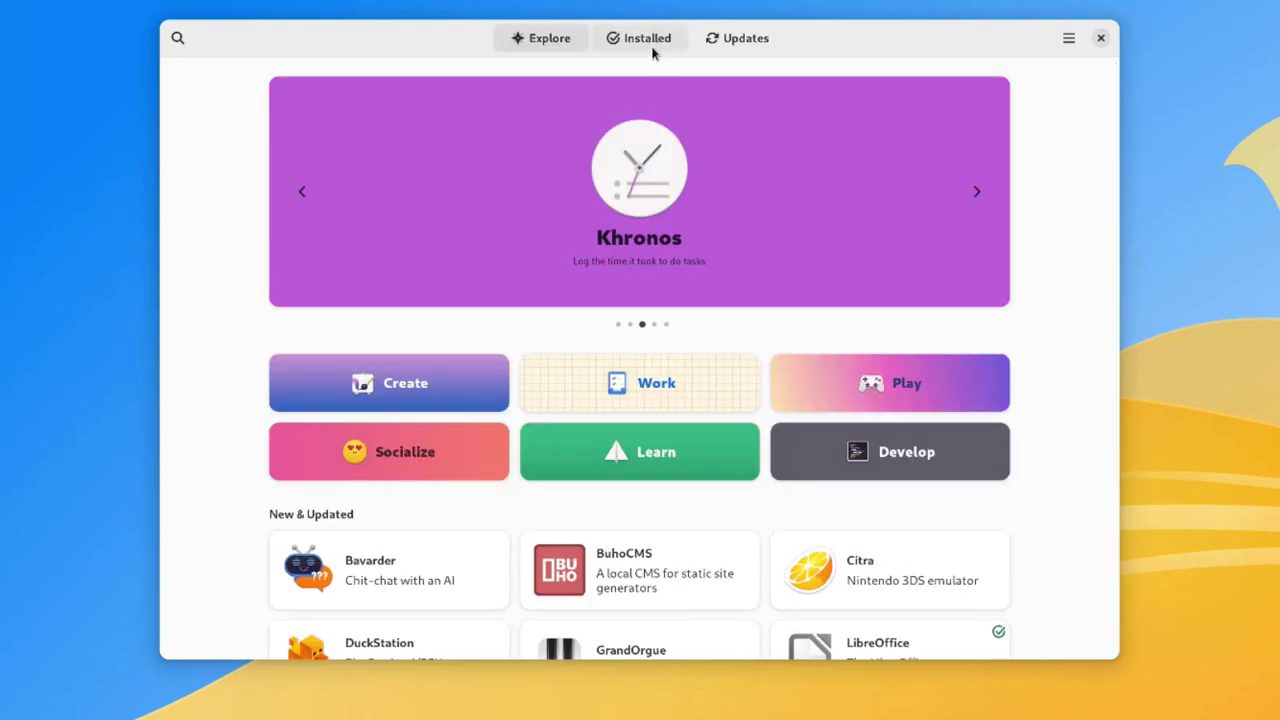
Look through the Installed applications list, then check the Updates tab.
left_click(650, 40)
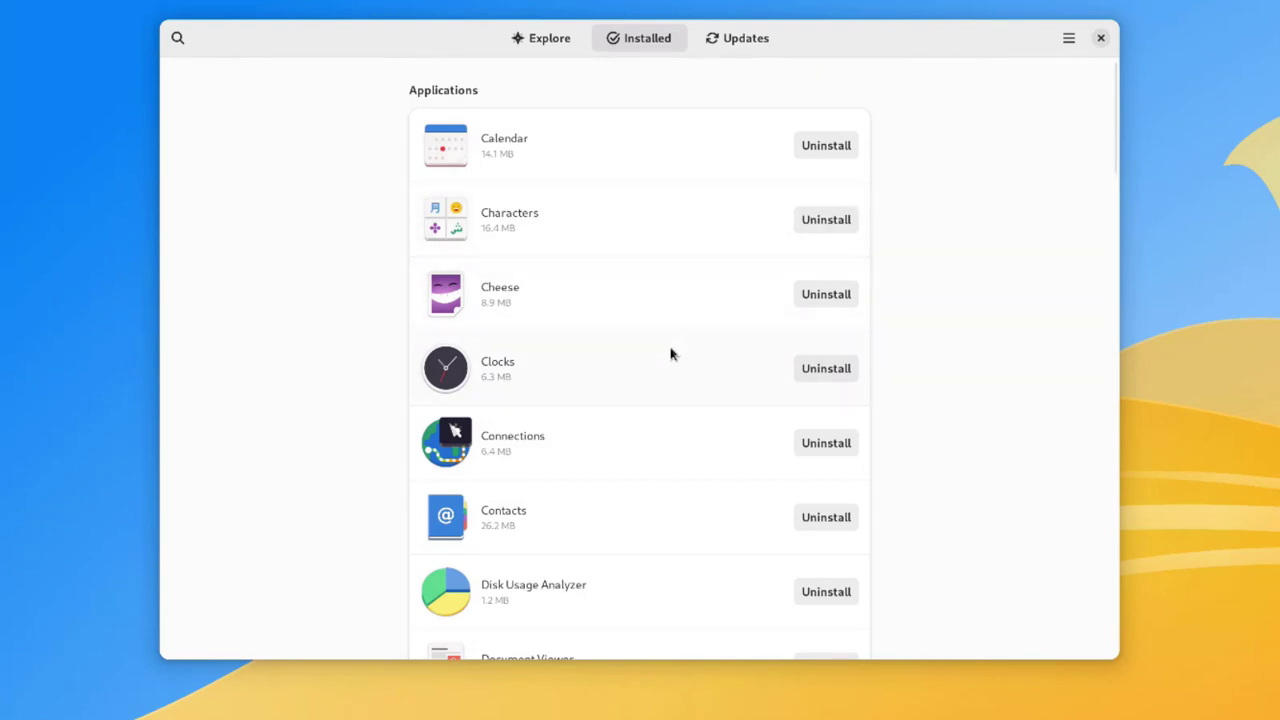
scroll(665, 368, "down", 10)
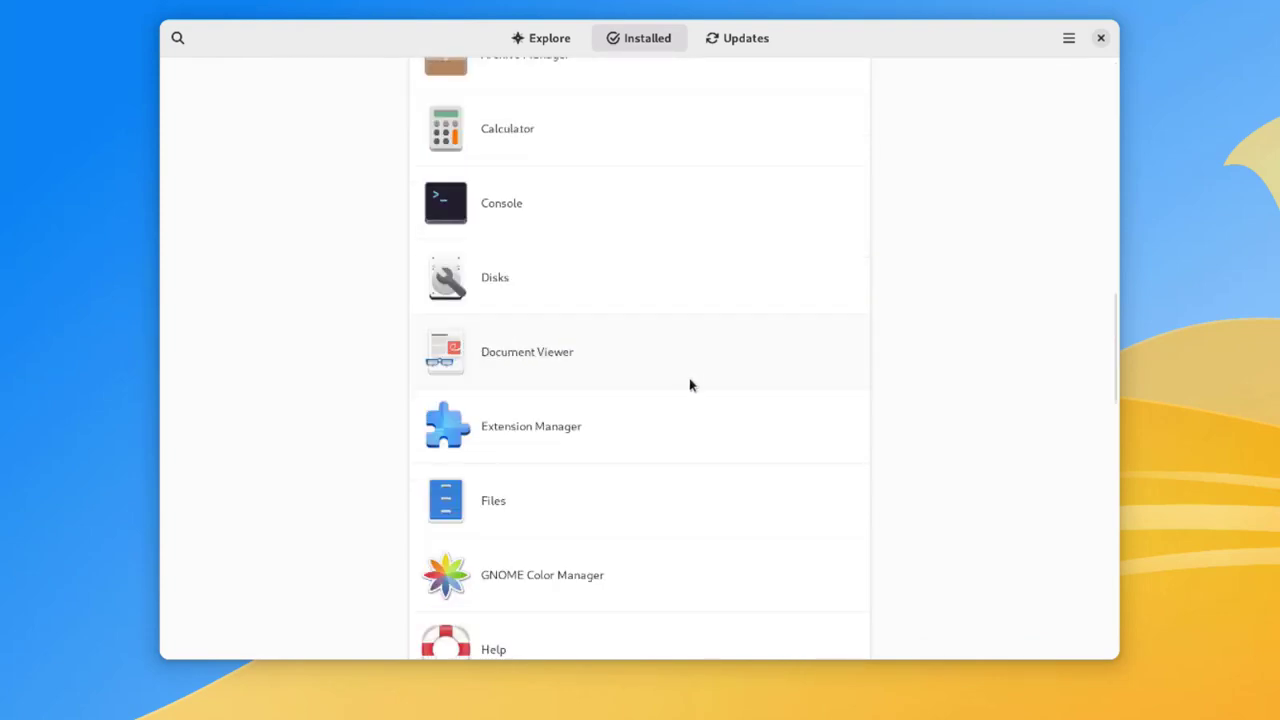
scroll(689, 383, "up", 10)
left_click(742, 46)
Launch Console from Activities, view the application grid and quick settings, then dismiss everything.
key("super")
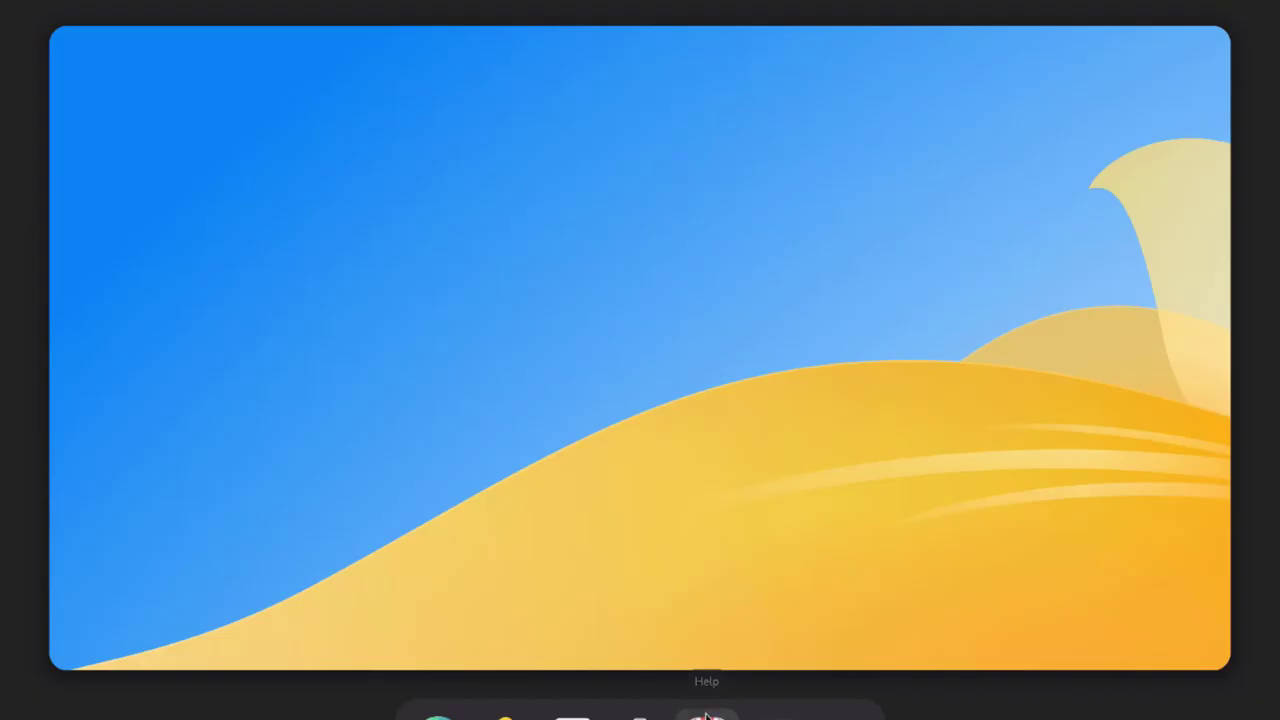
left_click(773, 714)
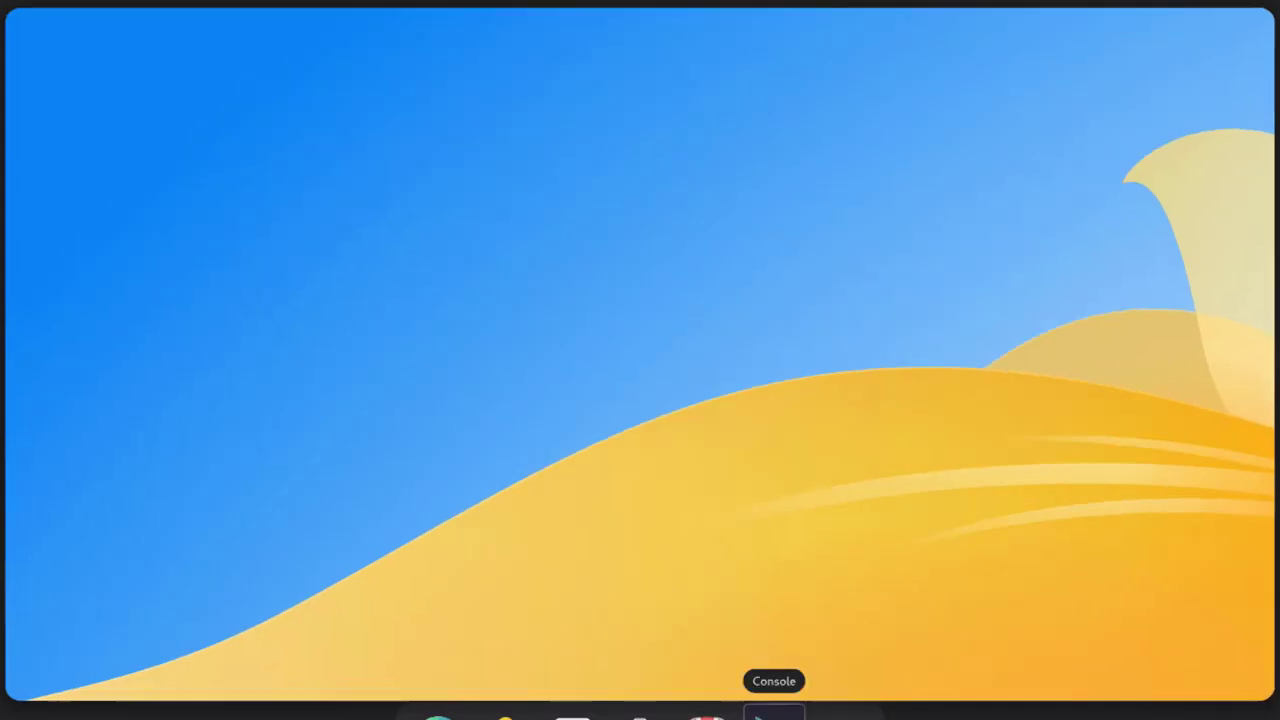
key("super")
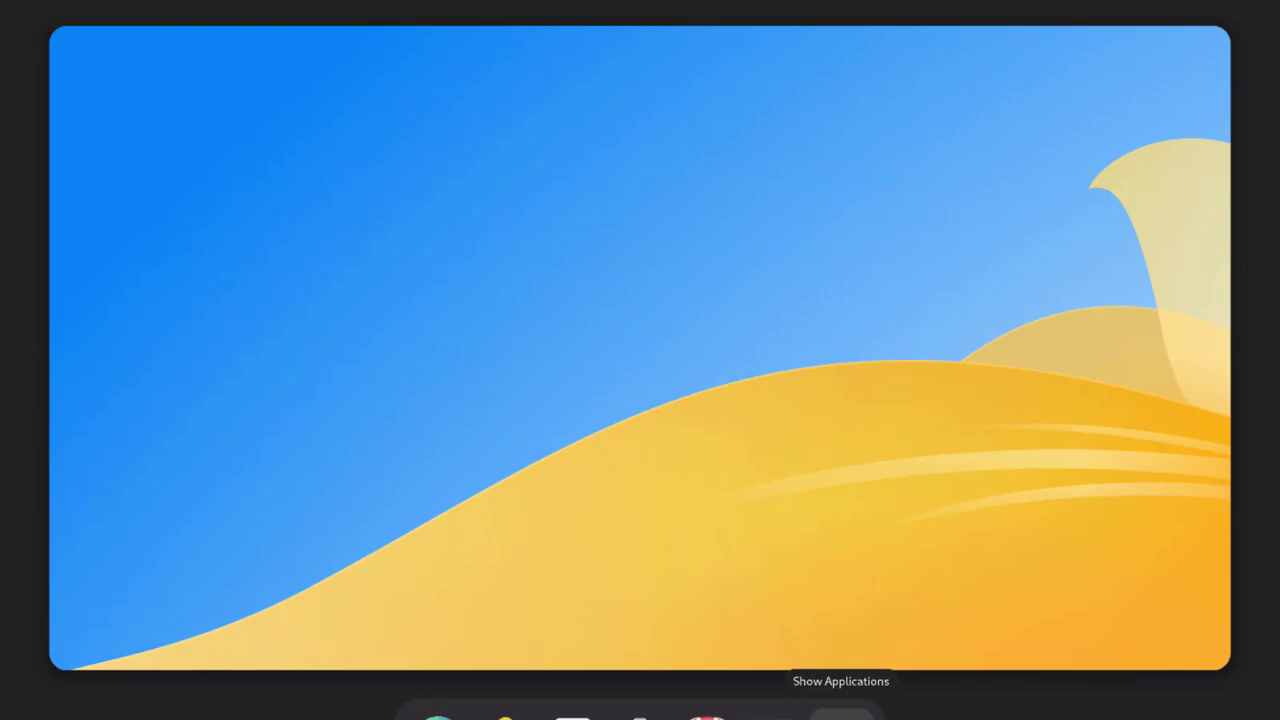
left_click(841, 714)
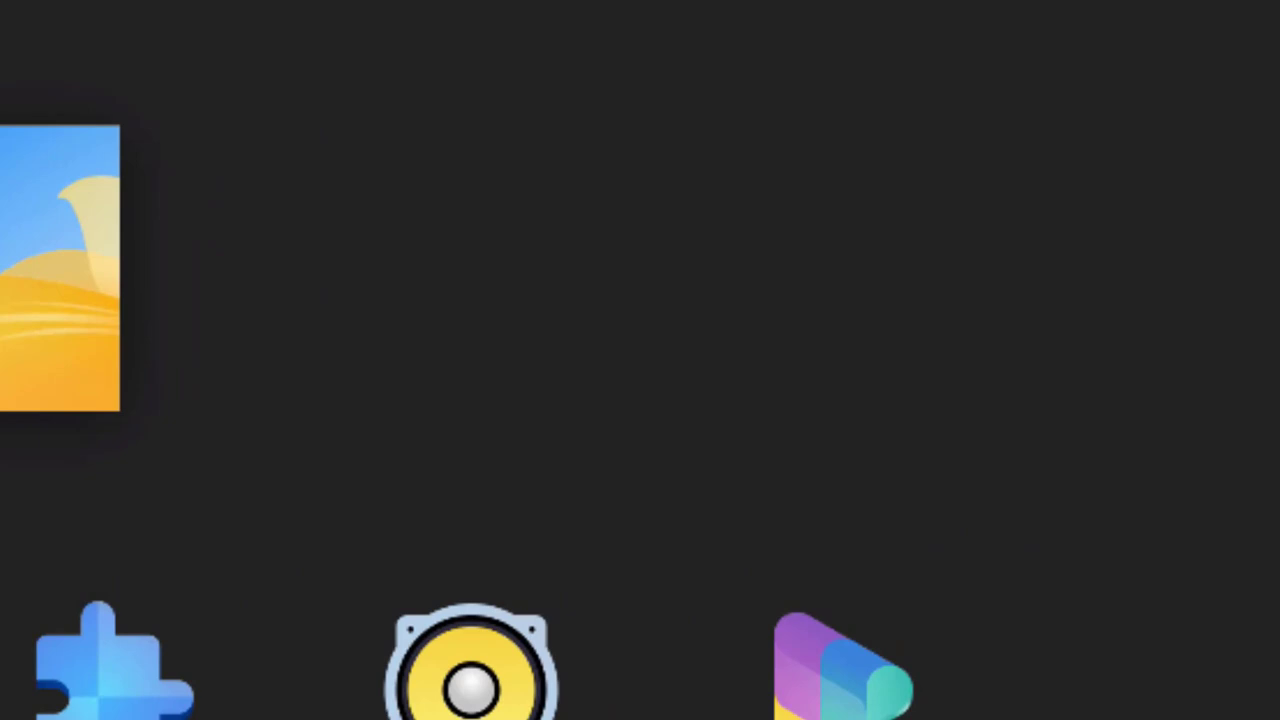
key("super+s")
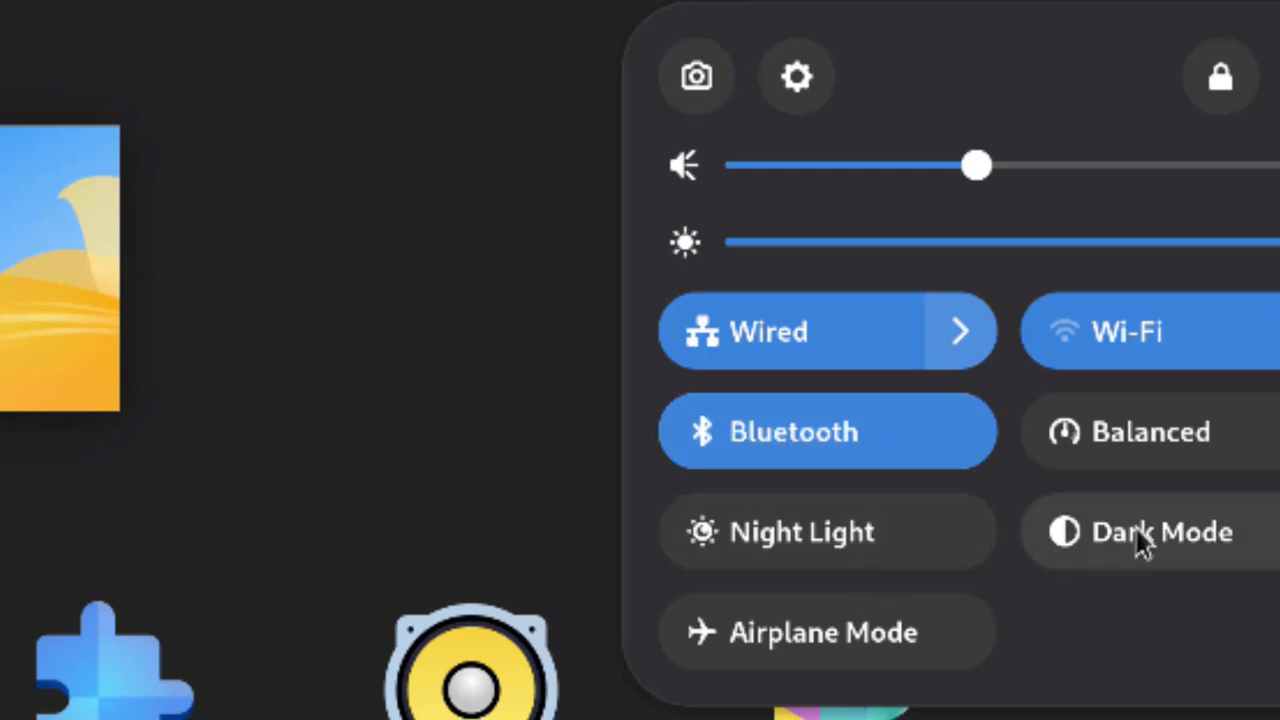
left_click(516, 379)
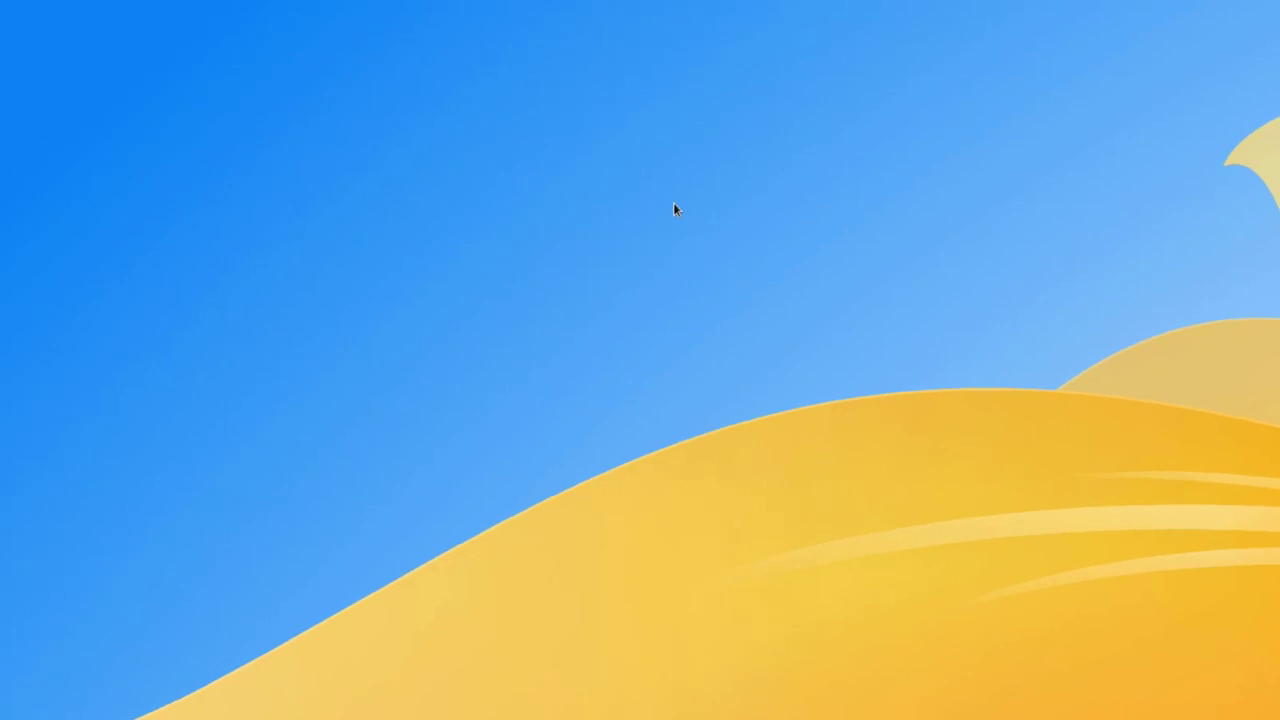
Open Appearance via Change Background…, try the Dark style, then revert to Default.
right_click(613, 158)
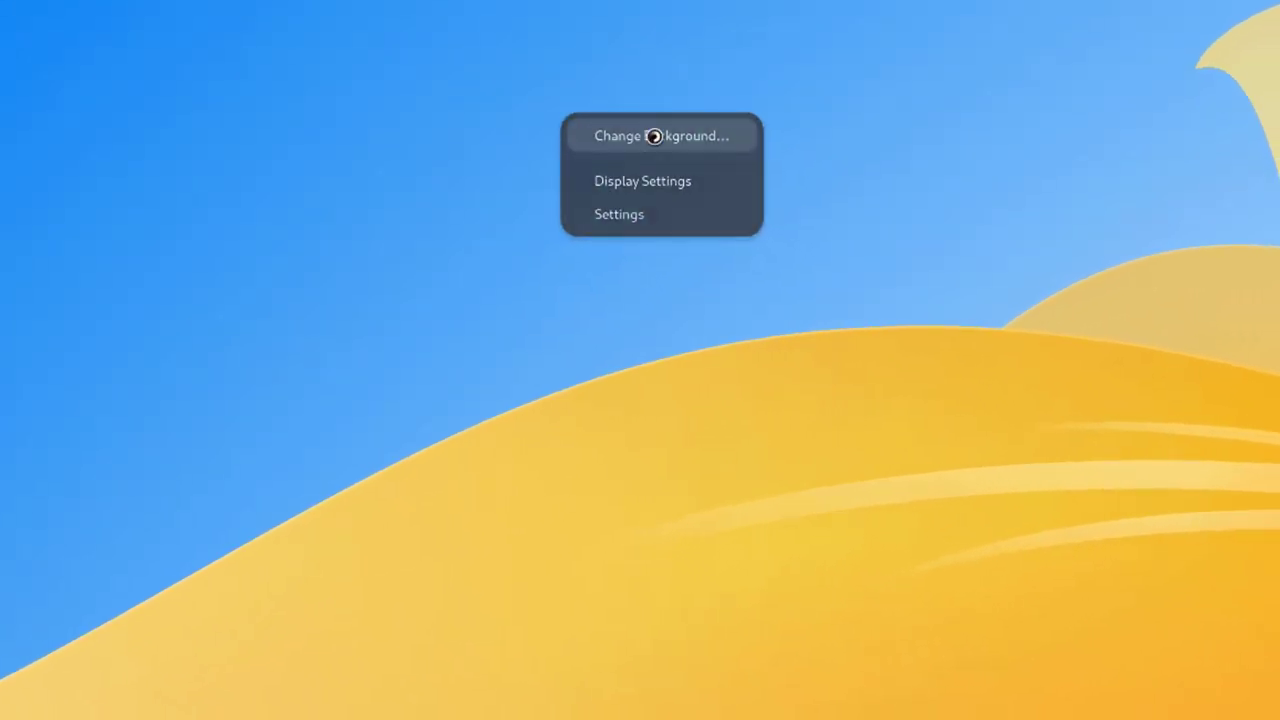
left_click(655, 138)
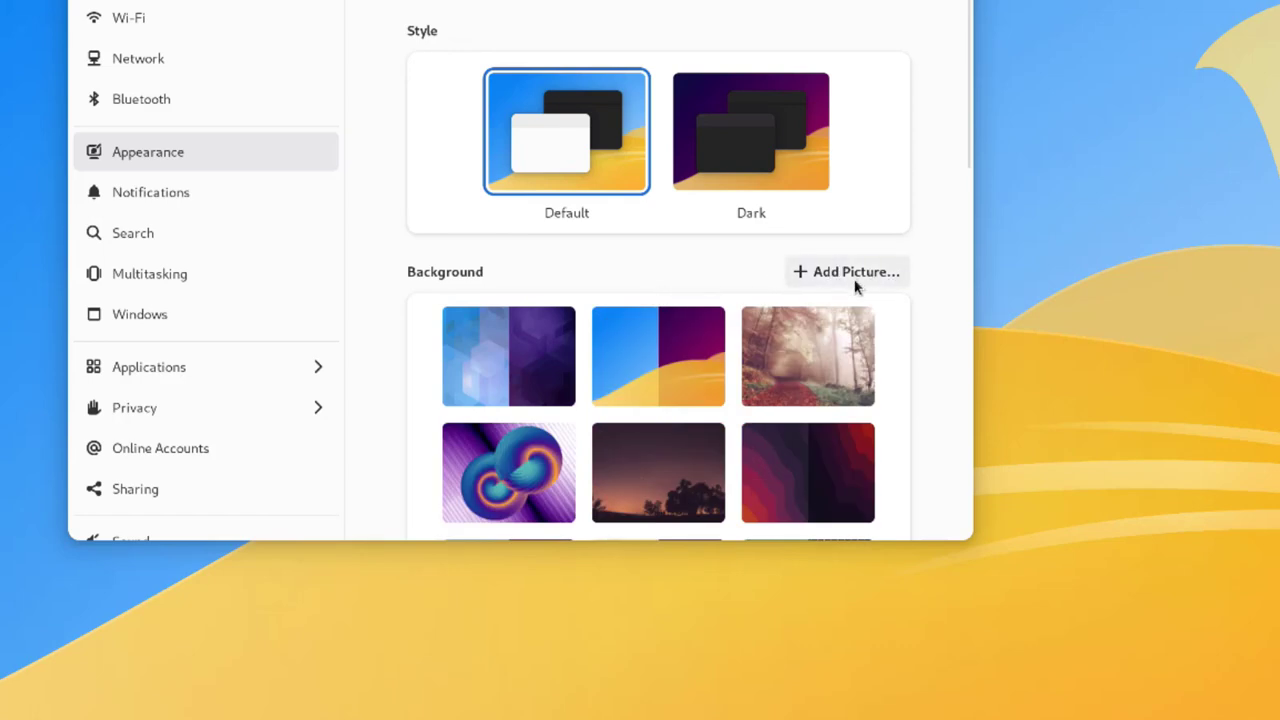
left_click(730, 131)
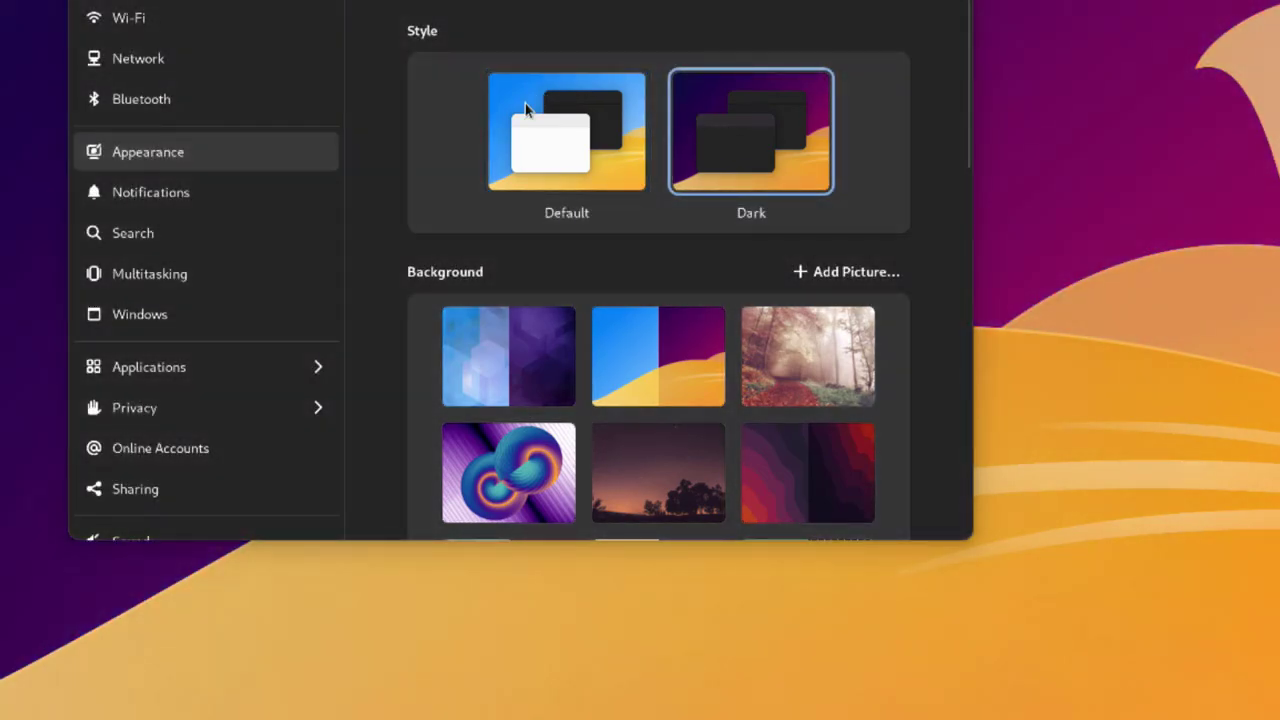
left_click(525, 103)
scroll(711, 362, "down", 10)
scroll(705, 362, "up", 10)
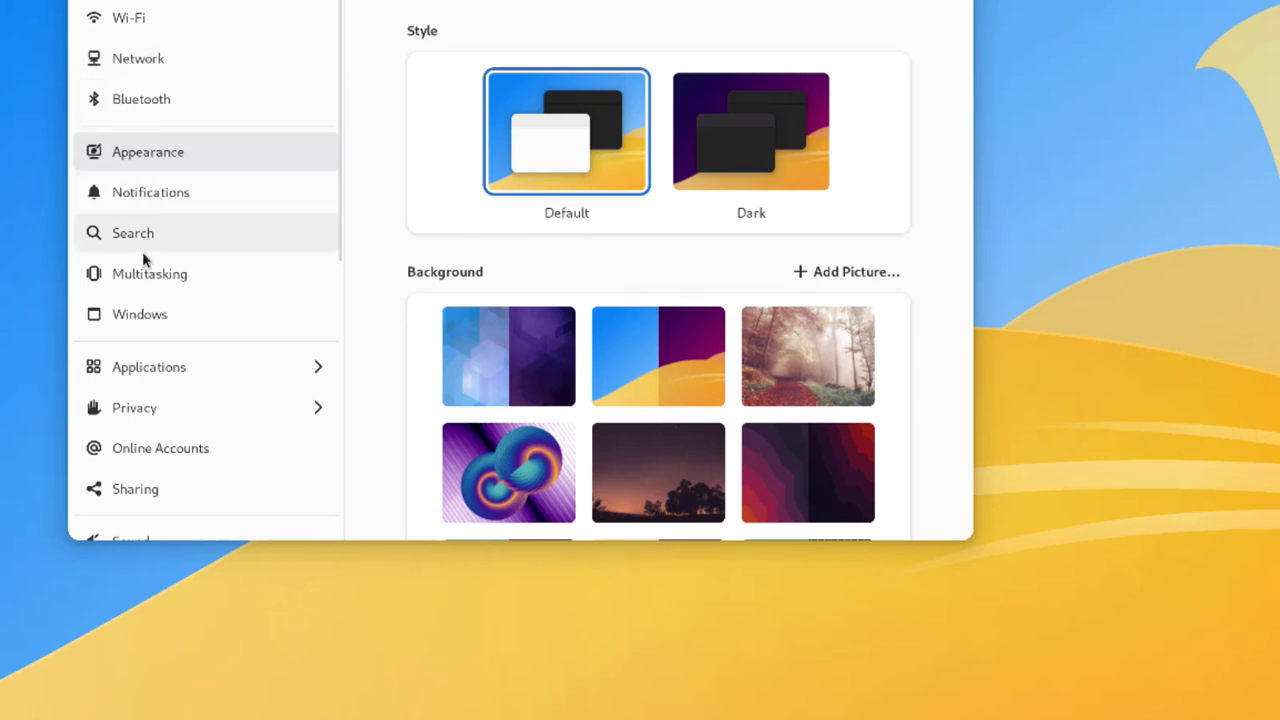
scroll(150, 350, "down", 6)
scroll(160, 415, "down", 2)
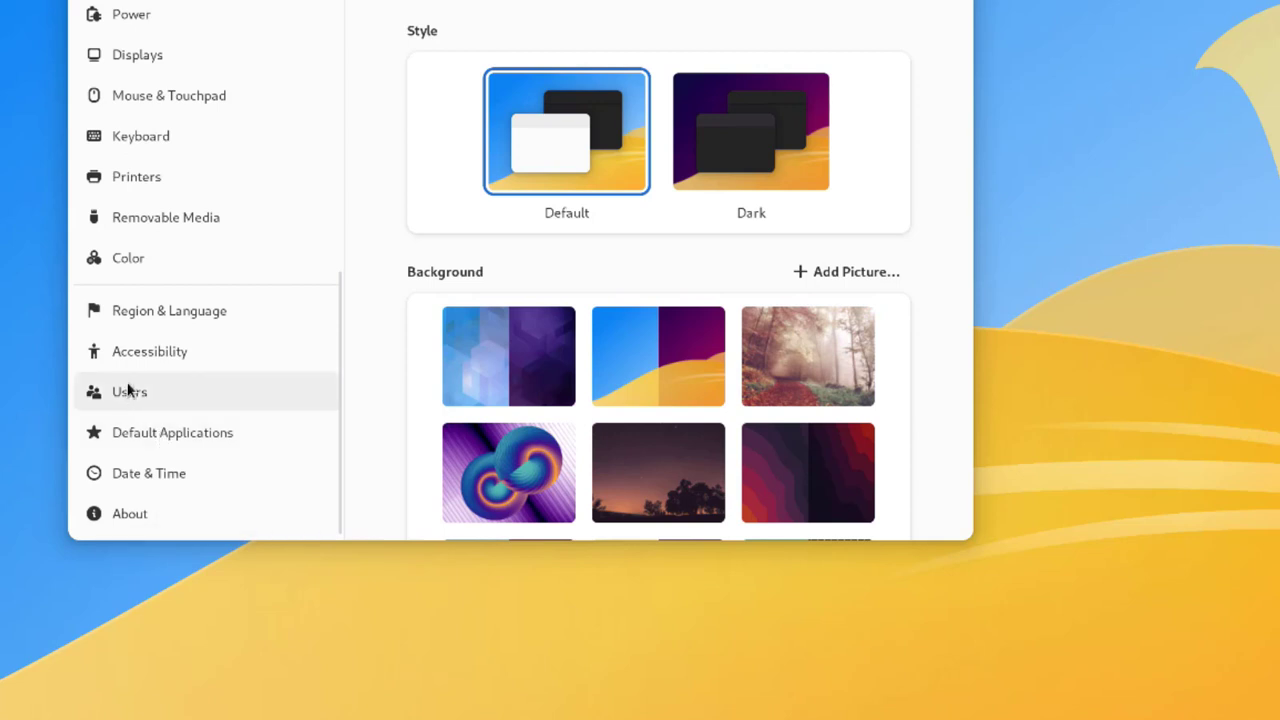
Set the Date & Time format to AM / PM, then quit Settings.
left_click(128, 391)
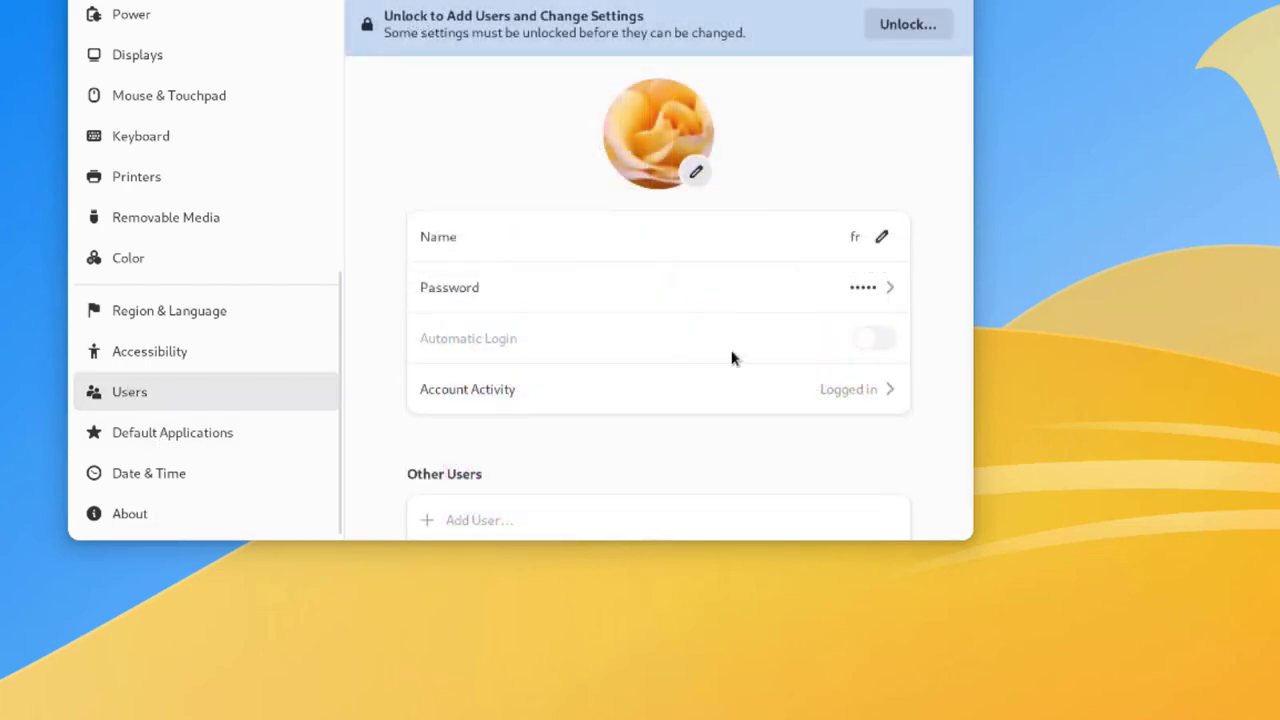
scroll(461, 510, "down", 1)
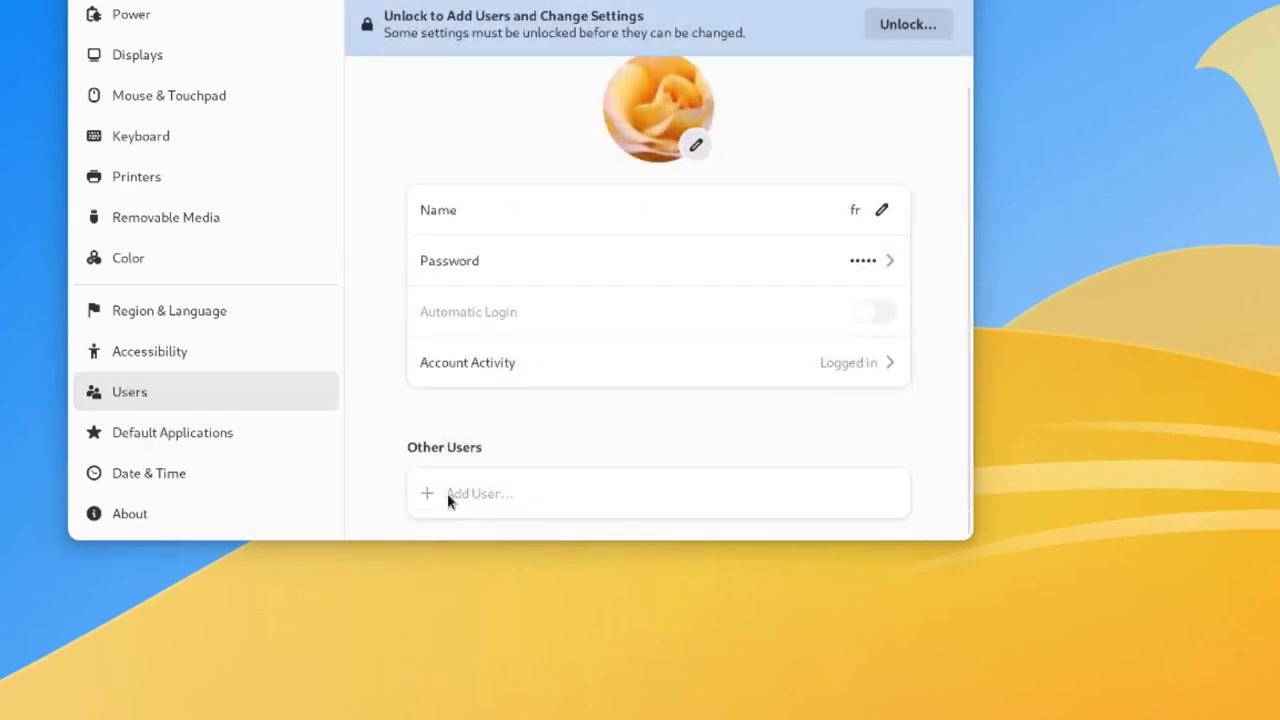
left_click(186, 476)
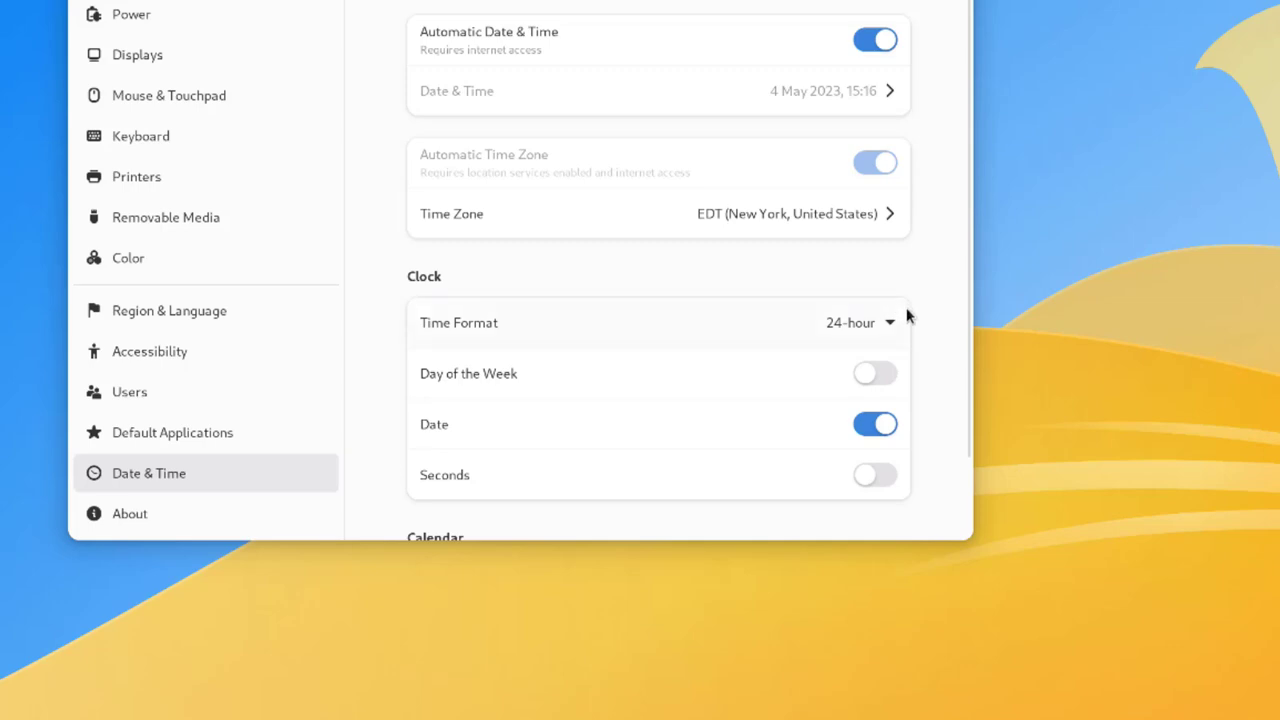
left_click(888, 326)
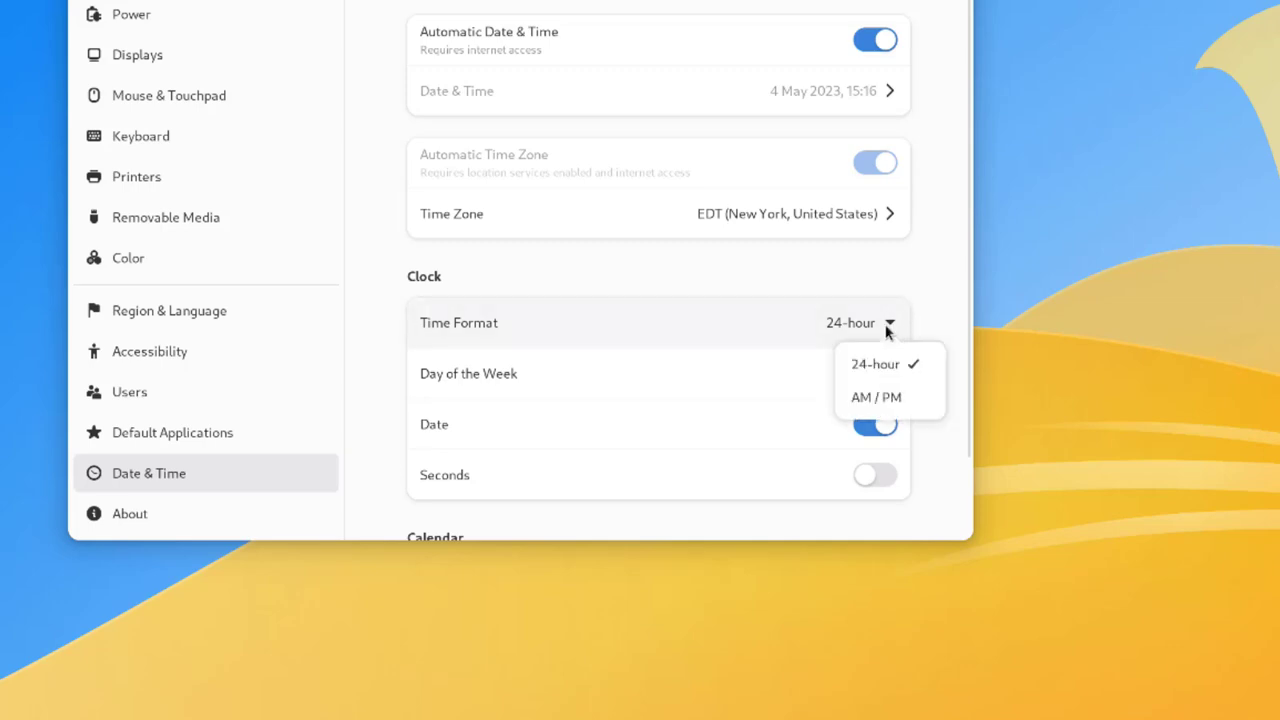
left_click(876, 397)
key("ctrl+q")
Open Display Settings and review the Orientation options, keeping Landscape.
right_click(493, 182)
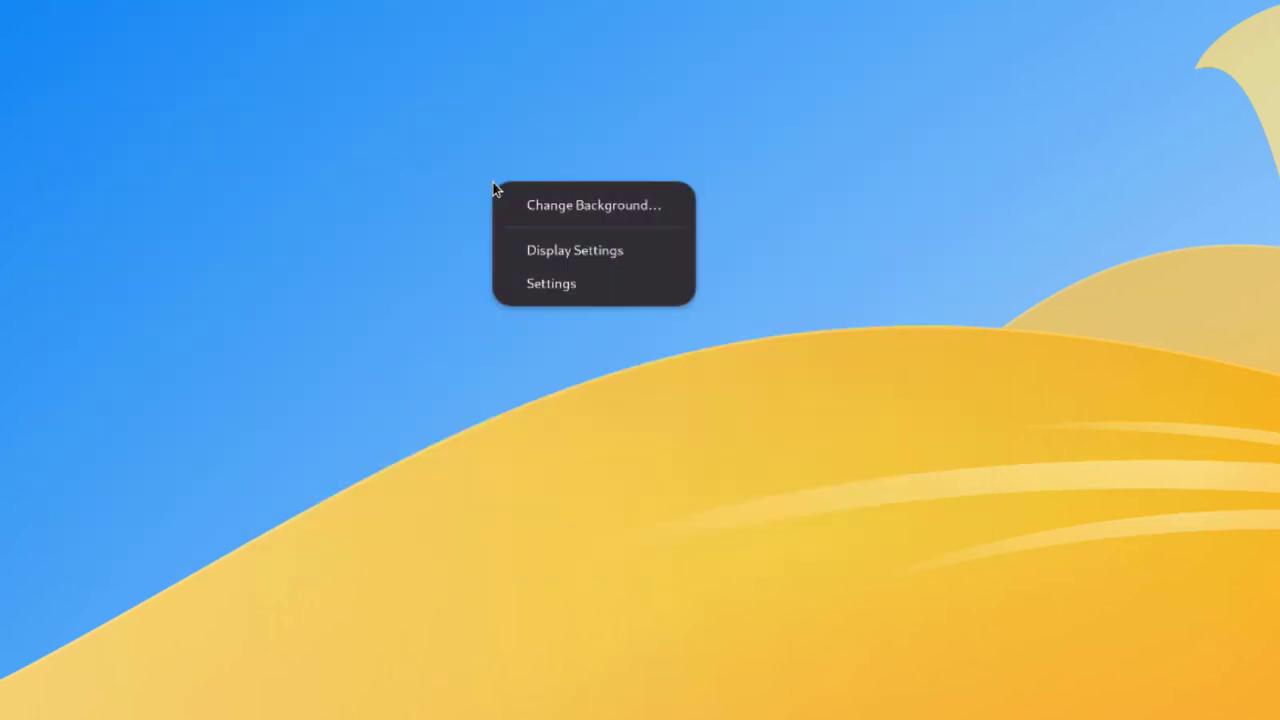
left_click(584, 259)
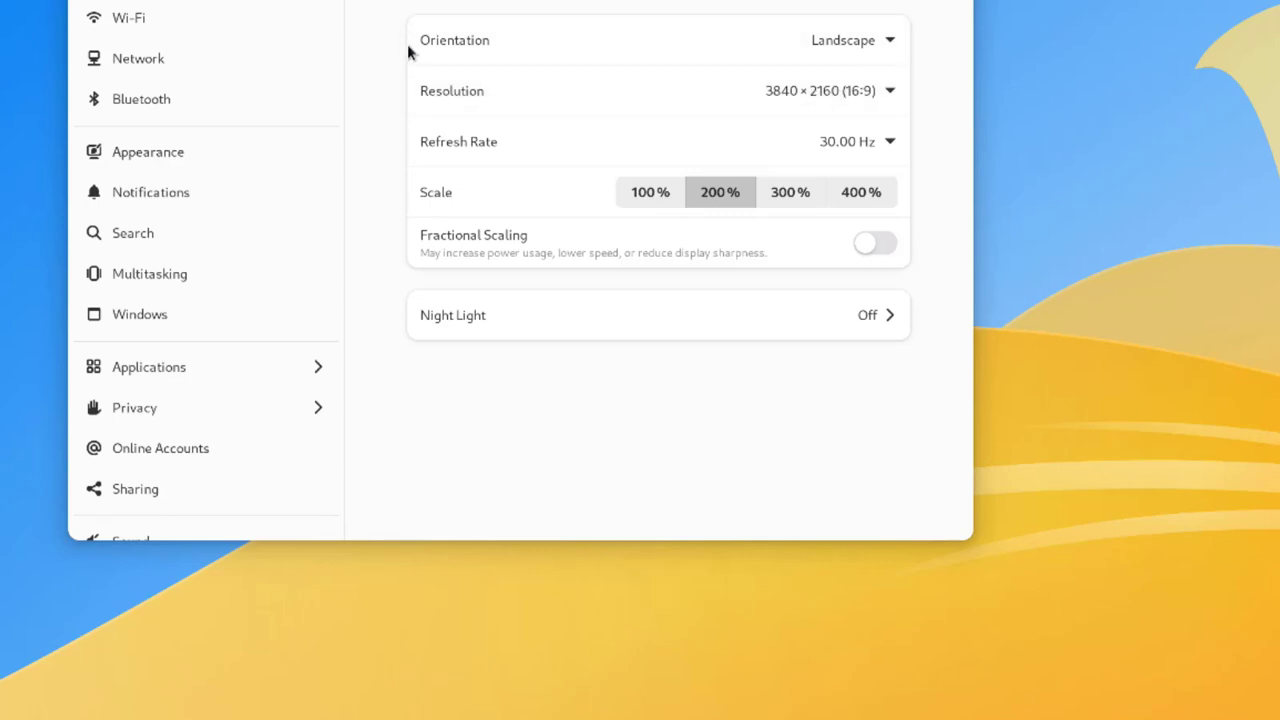
left_click(890, 42)
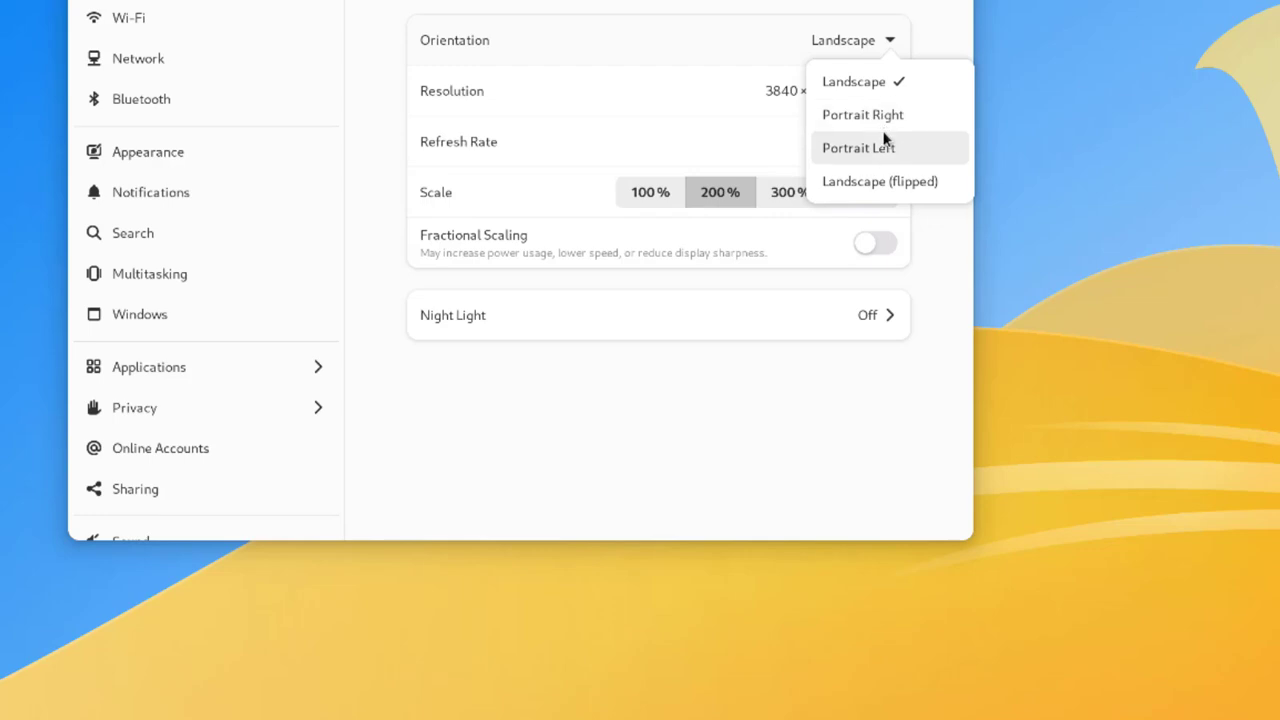
left_click(800, 23)
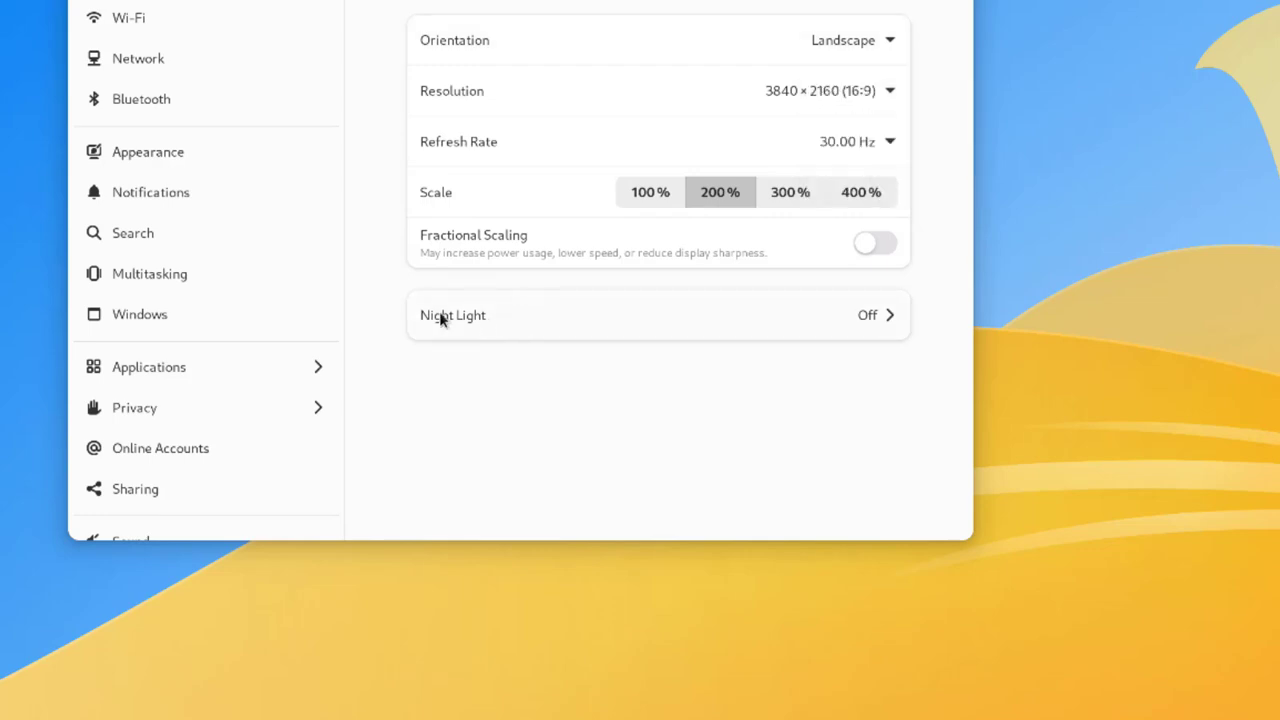